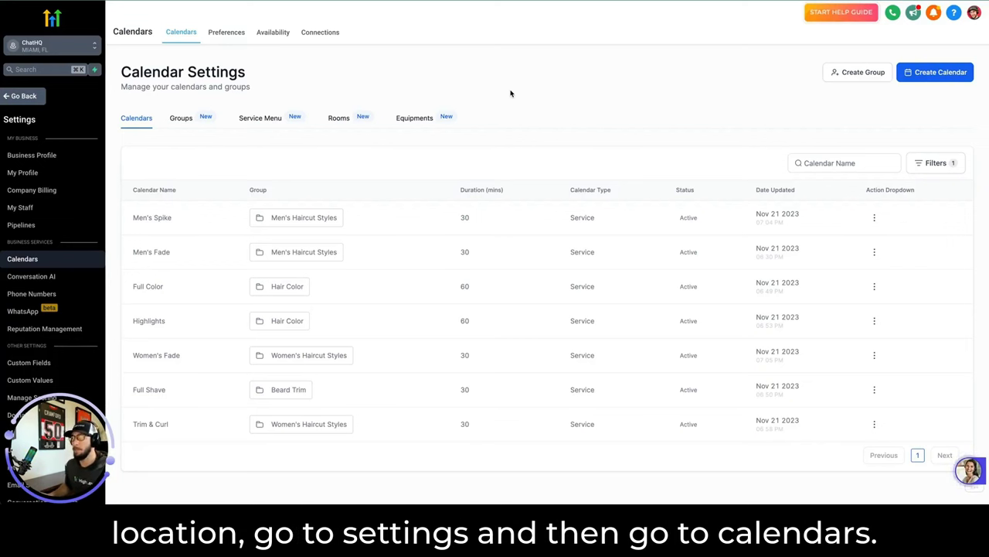
left_click(28, 262)
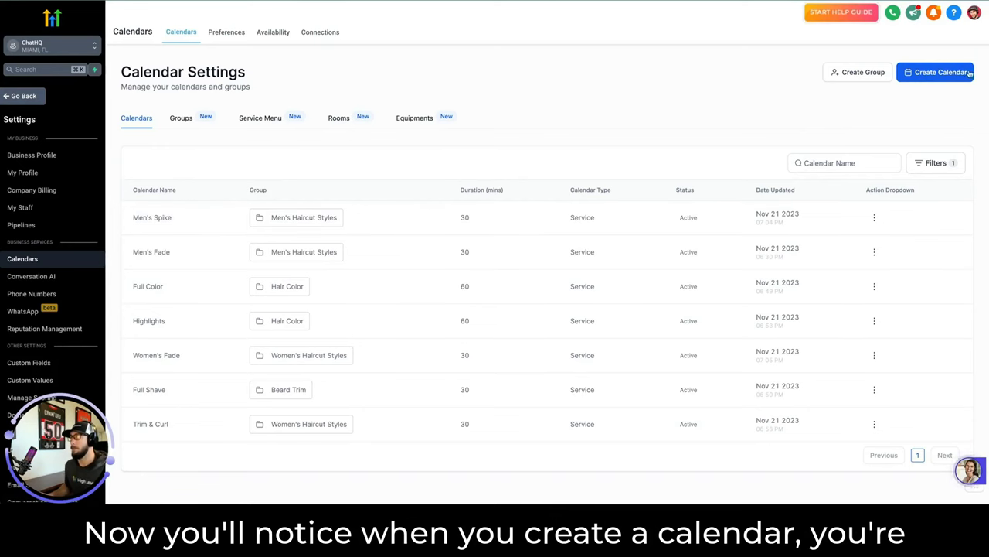
left_click(941, 75)
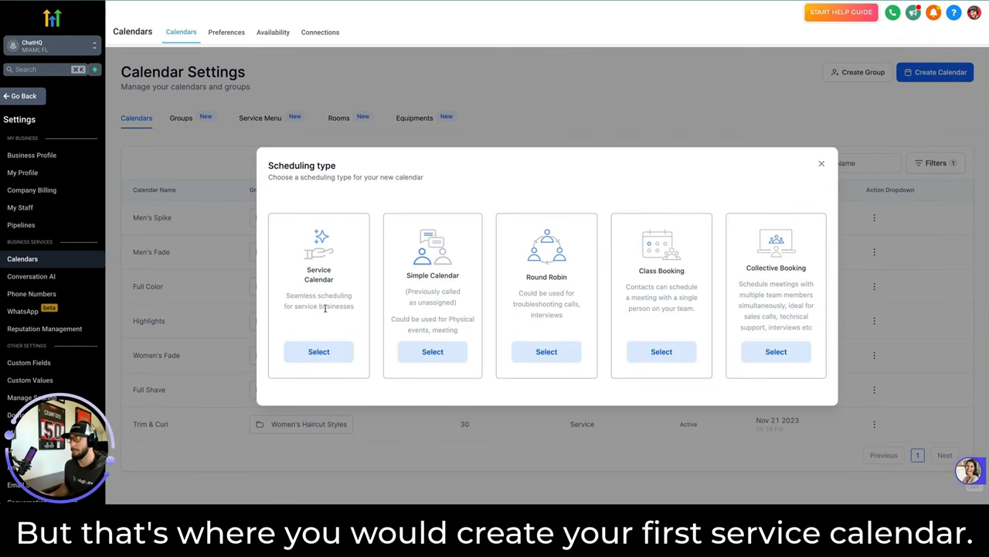
left_click(822, 163)
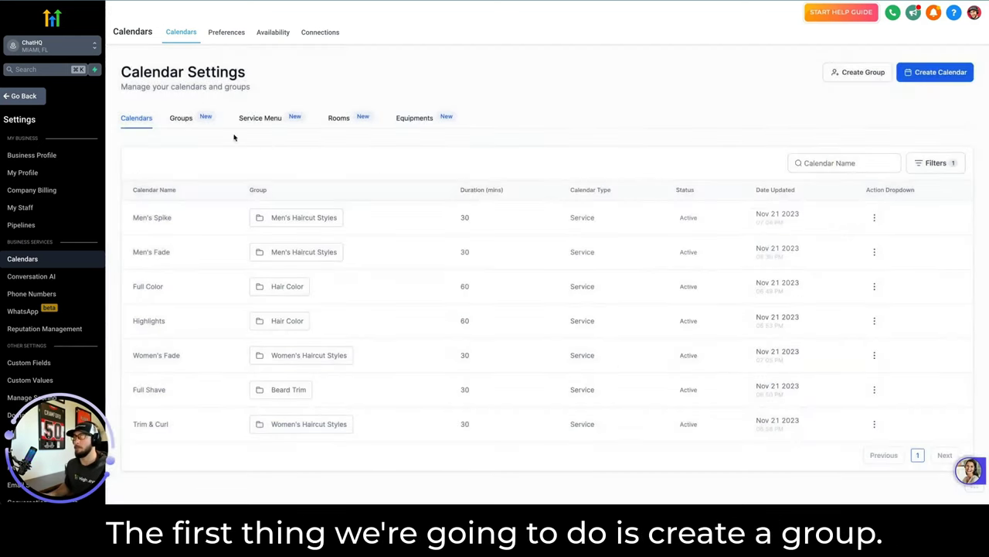
Preview the booking page and jump through the Men's Haircut Styles, Hair Color, Beard Trim and Women's Haircut Styles sections.
left_click(185, 118)
scroll(146, 178, "down", 1)
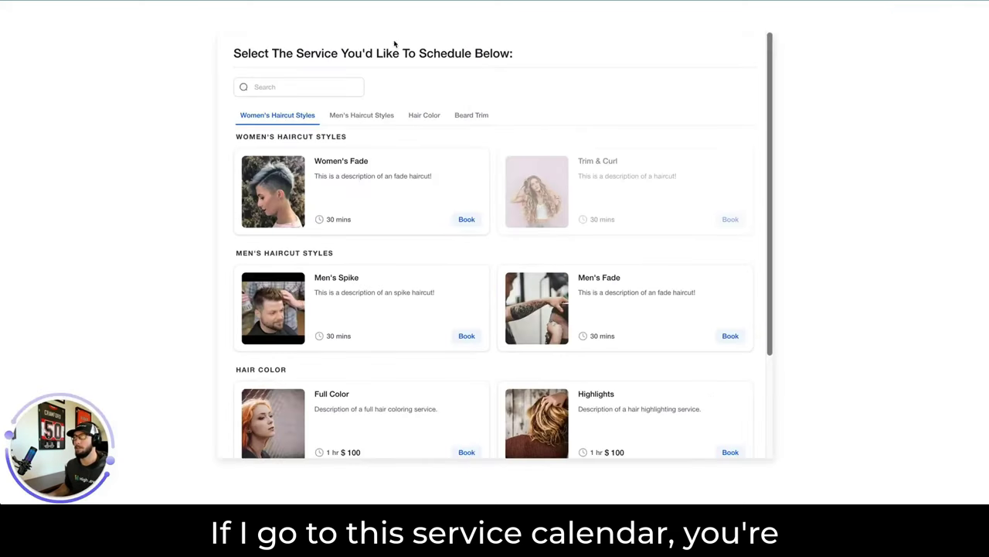
scroll(533, 234, "down", 2)
scroll(430, 212, "up", 2)
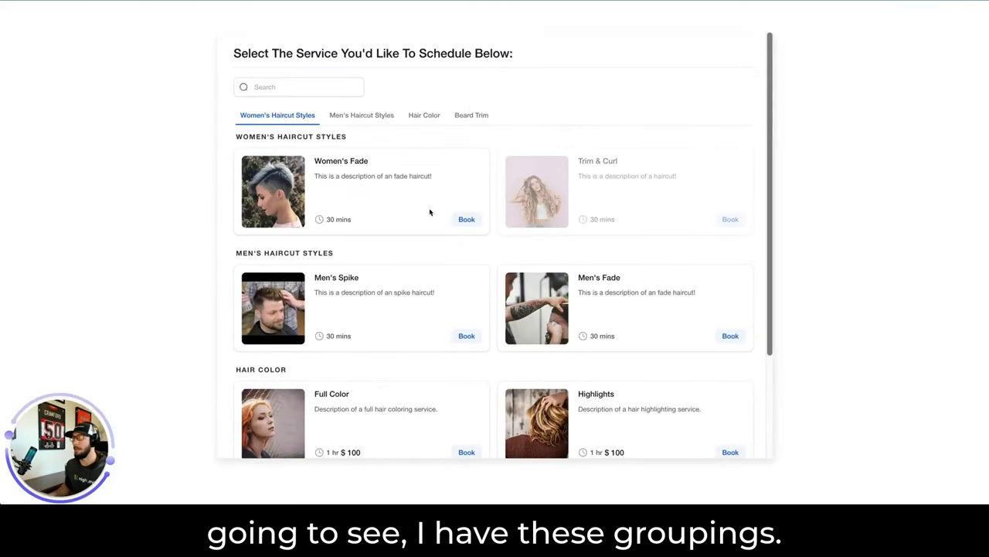
left_click(340, 116)
left_click(411, 116)
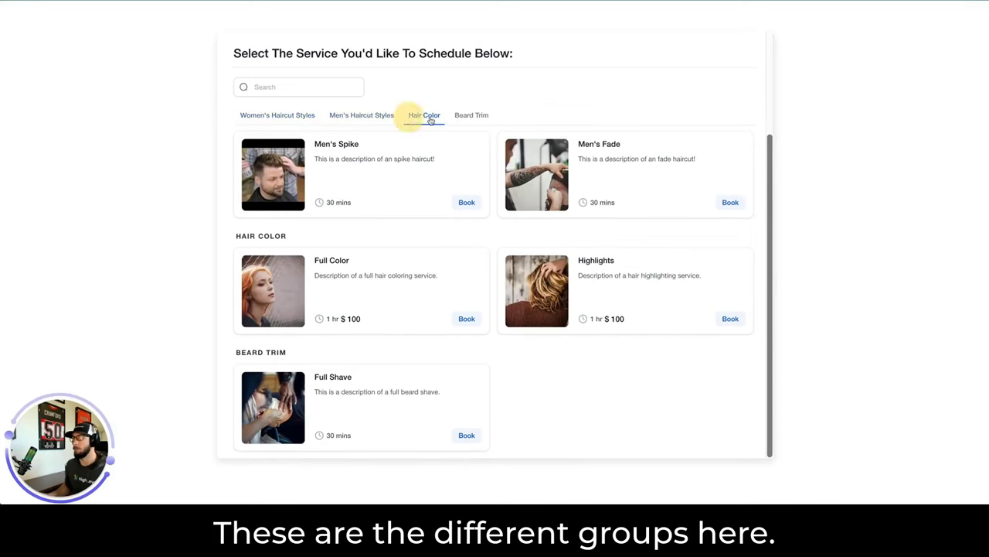
left_click(469, 120)
left_click(423, 117)
left_click(361, 117)
left_click(279, 117)
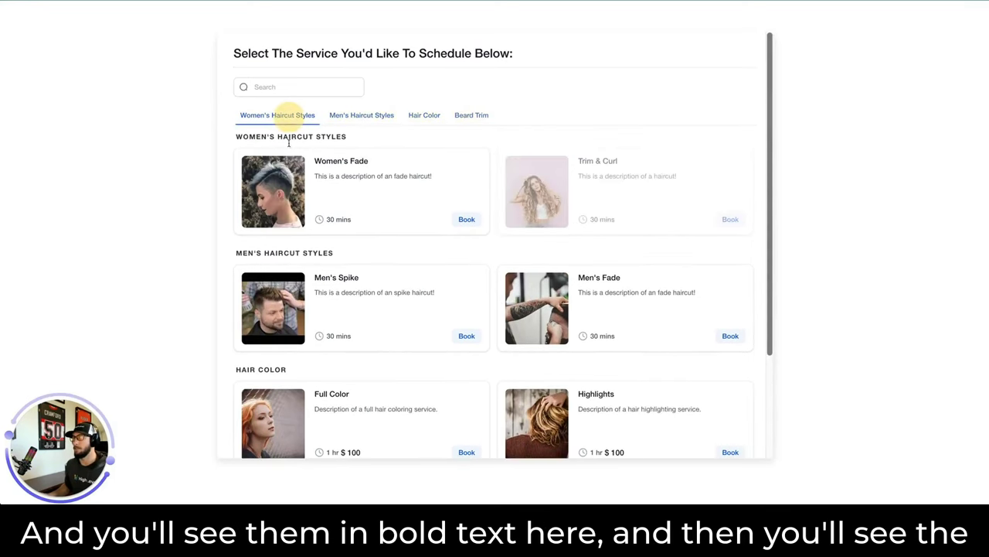
Highlight the HAIR COLOR group heading on the page, then clear the selection.
left_click_drag(238, 137, 354, 139)
scroll(318, 161, "down", 2)
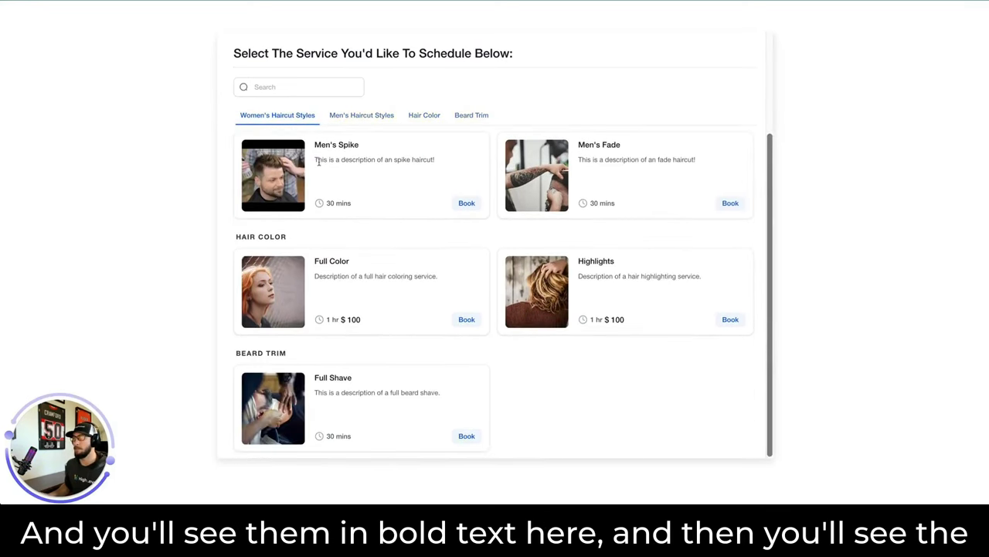
left_click_drag(233, 236, 287, 237)
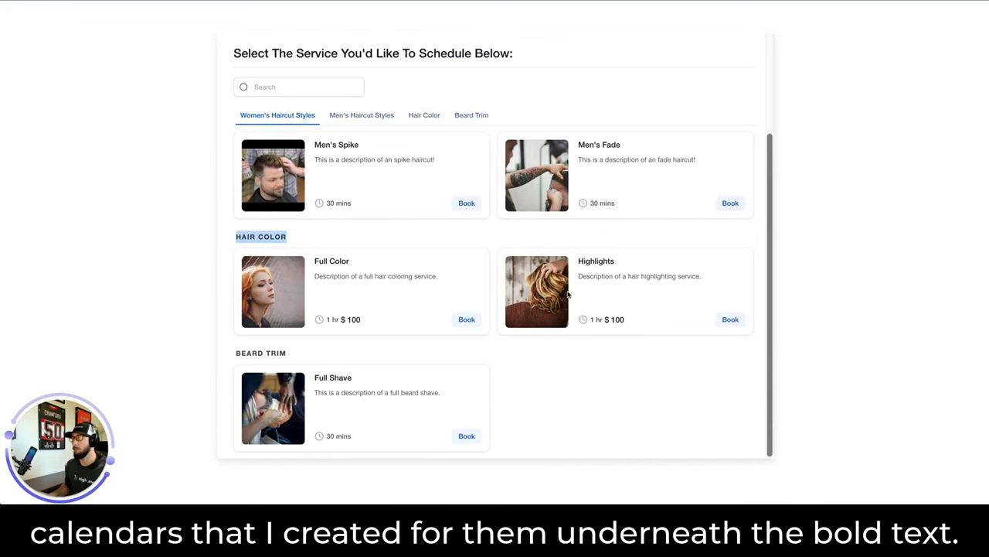
scroll(557, 306, "up", 2)
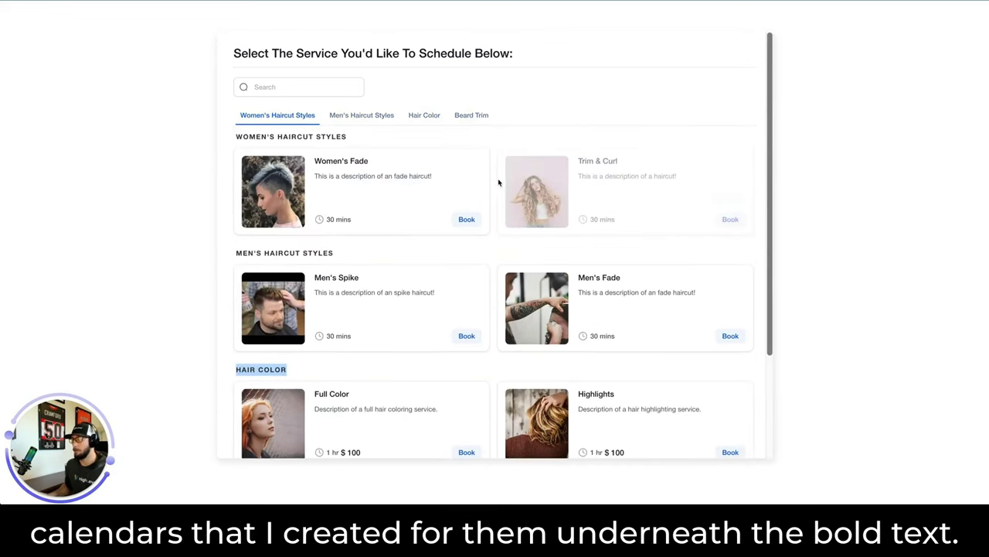
left_click(303, 136)
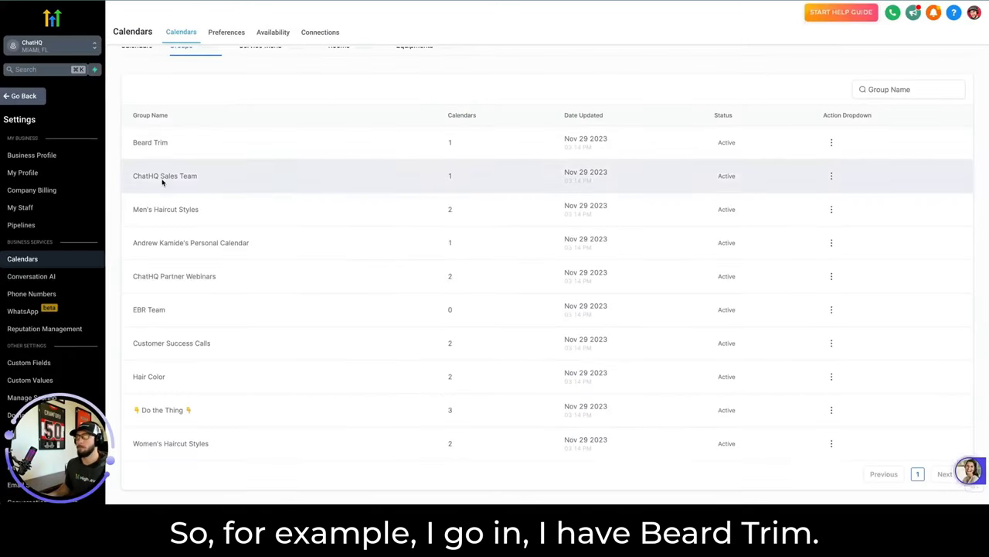
Highlight the Beard Trim group name, then open a new Create Group form and close it unsaved.
left_click_drag(129, 140, 170, 142)
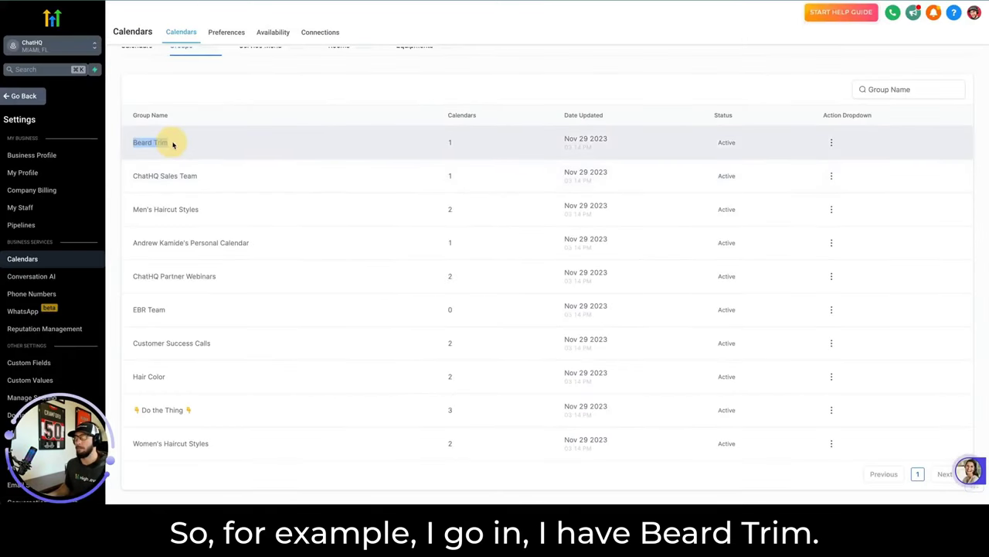
scroll(833, 142, "up", 2)
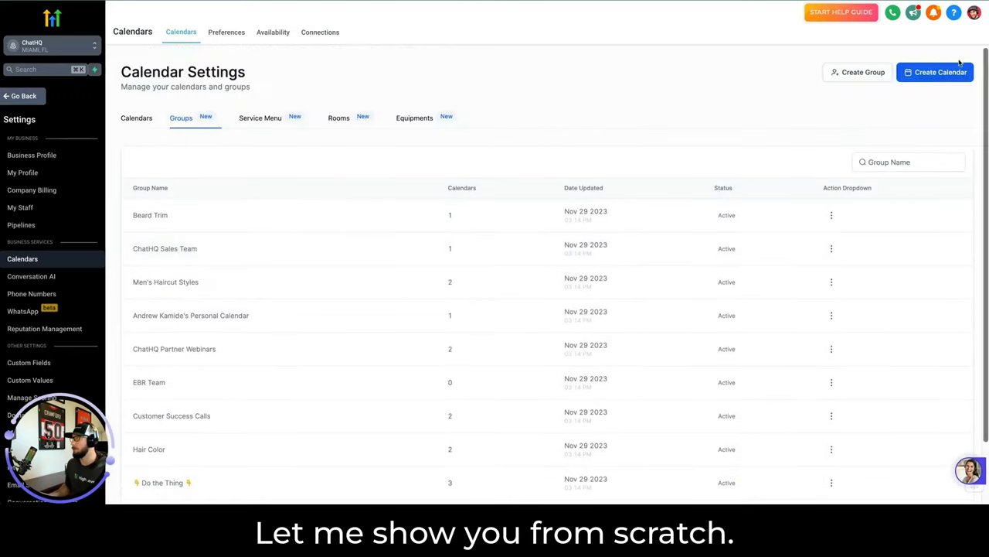
left_click(864, 74)
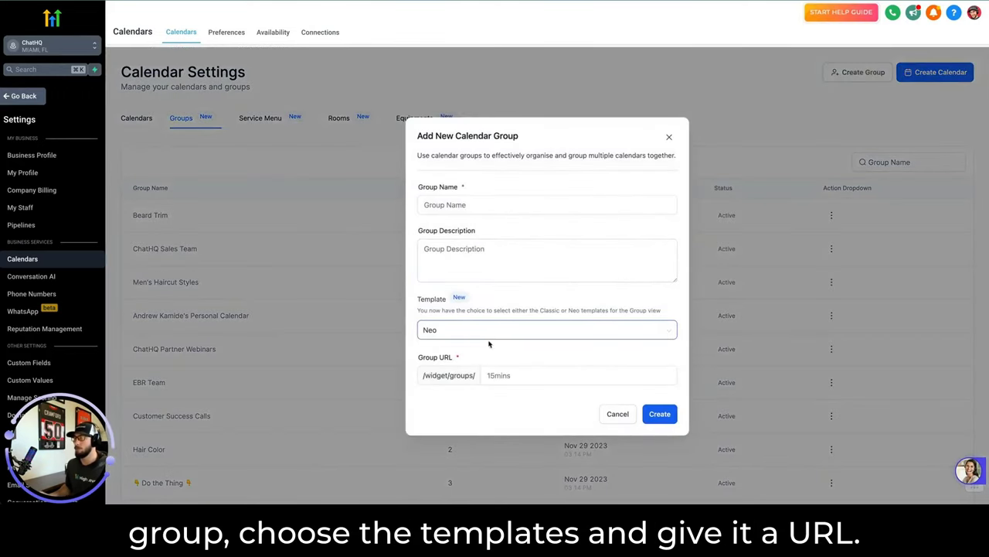
left_click(491, 376)
left_click(669, 137)
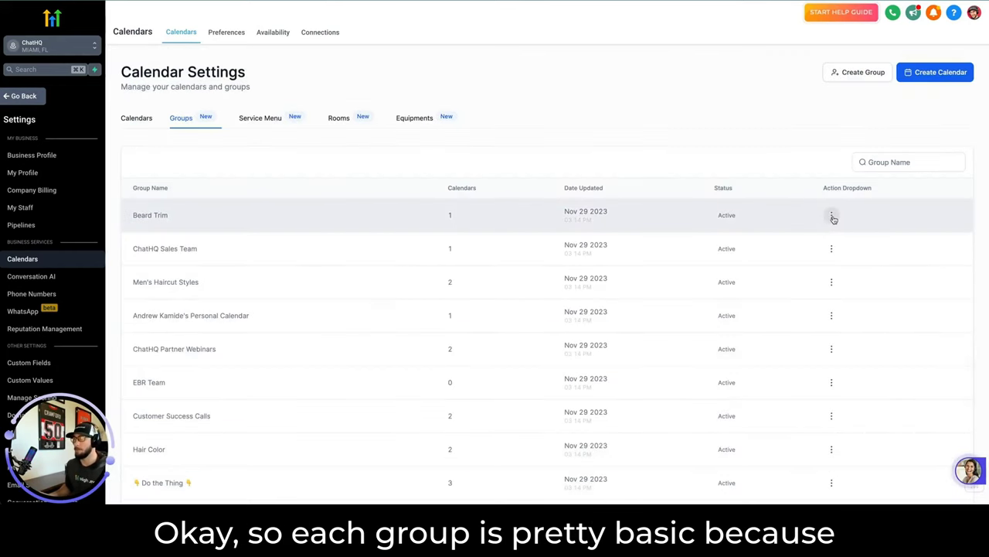
Open the Hair Color group to check its 'Hair color service' description and URL, then close it unsaved.
scroll(831, 224, "down", 1)
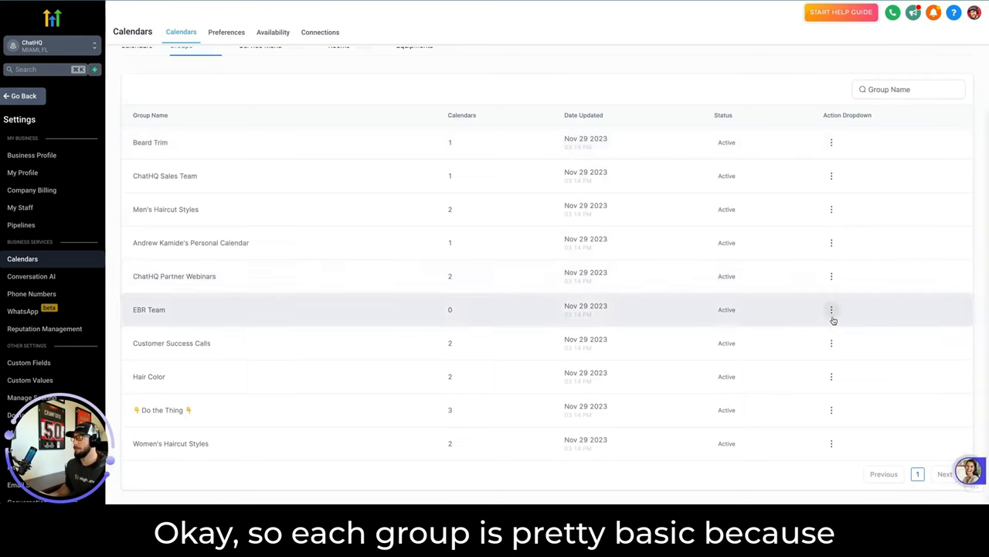
left_click(831, 378)
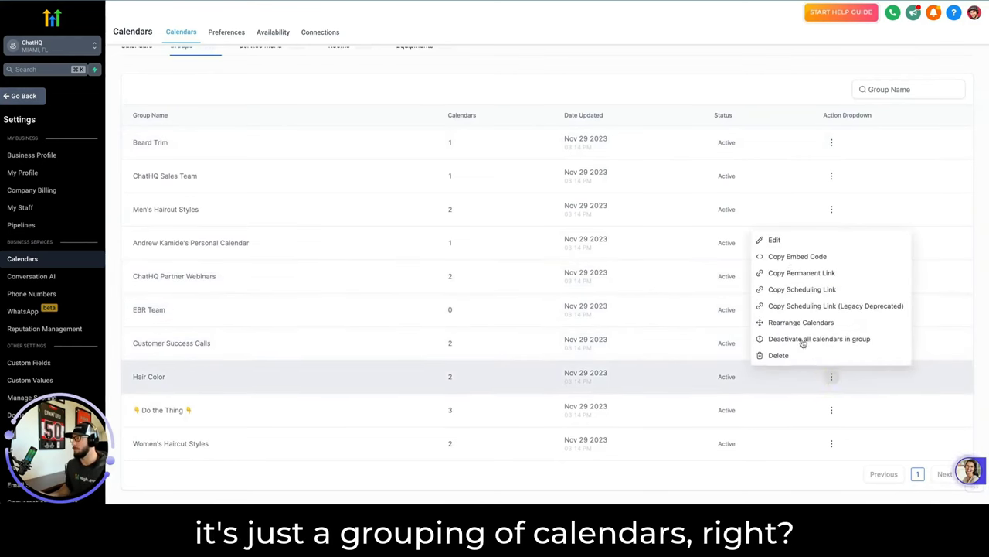
left_click(778, 242)
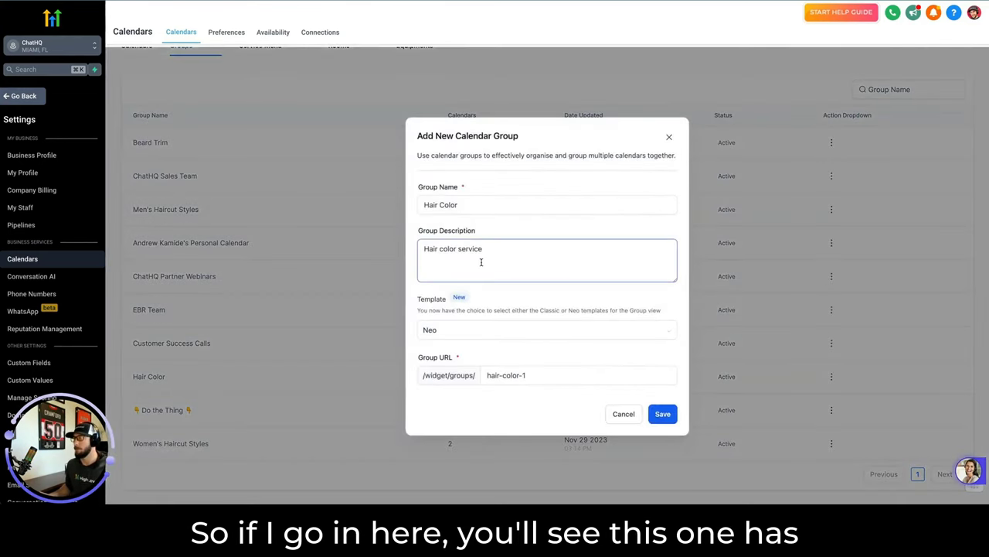
left_click_drag(482, 249, 408, 248)
left_click(526, 375)
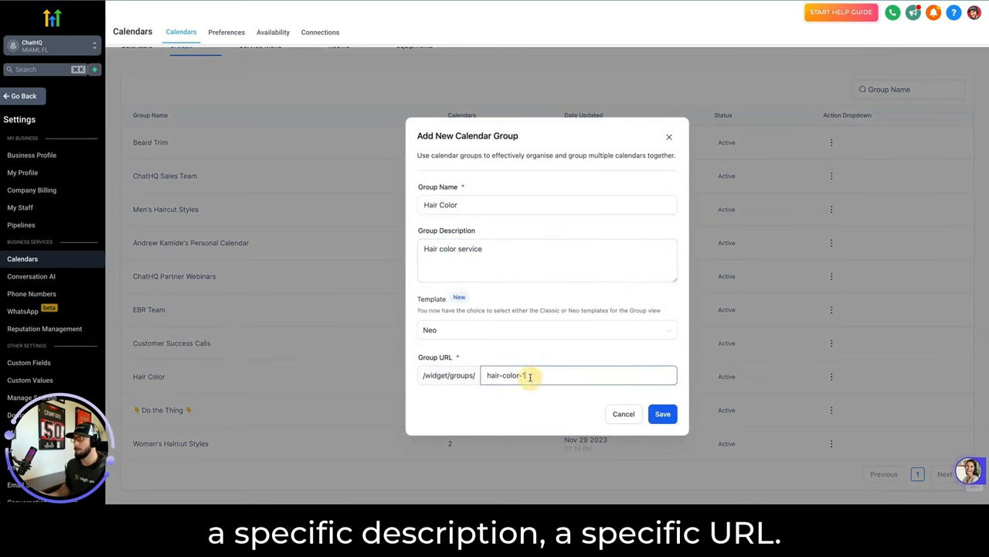
left_click(669, 137)
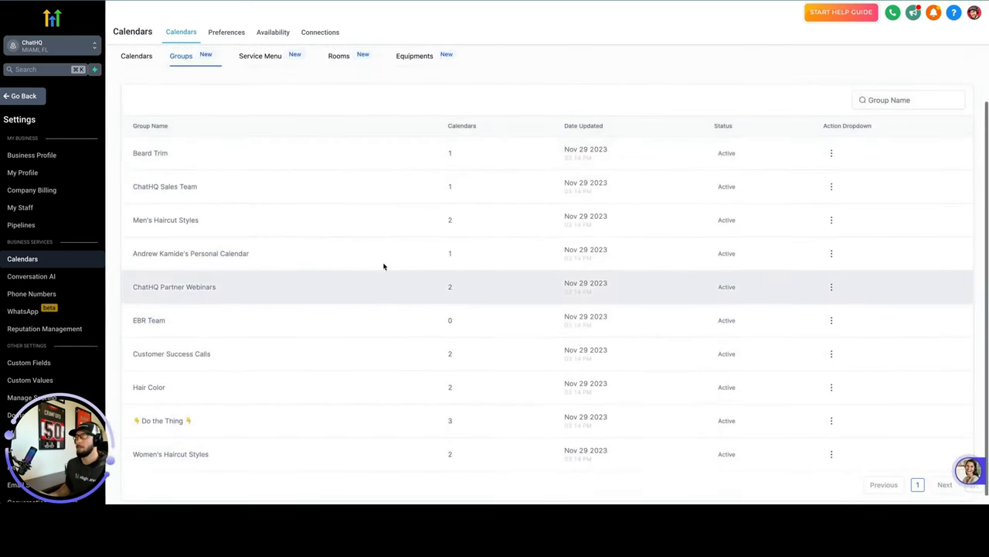
Confirm the calendar list's Calendar Type filter is set to Service, leaving the filters unchanged.
scroll(385, 268, "up", 1)
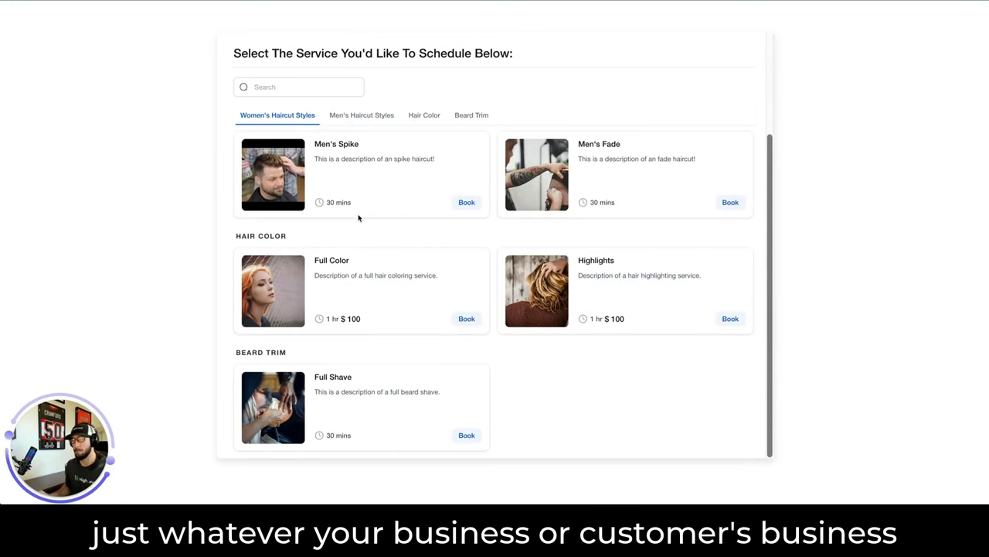
scroll(358, 218, "up", 2)
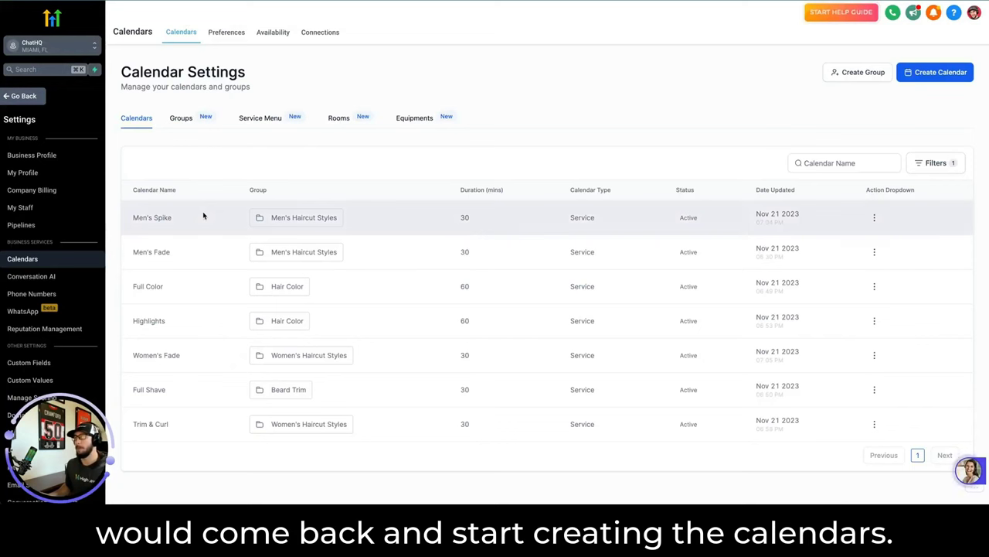
left_click(934, 166)
left_click(845, 256)
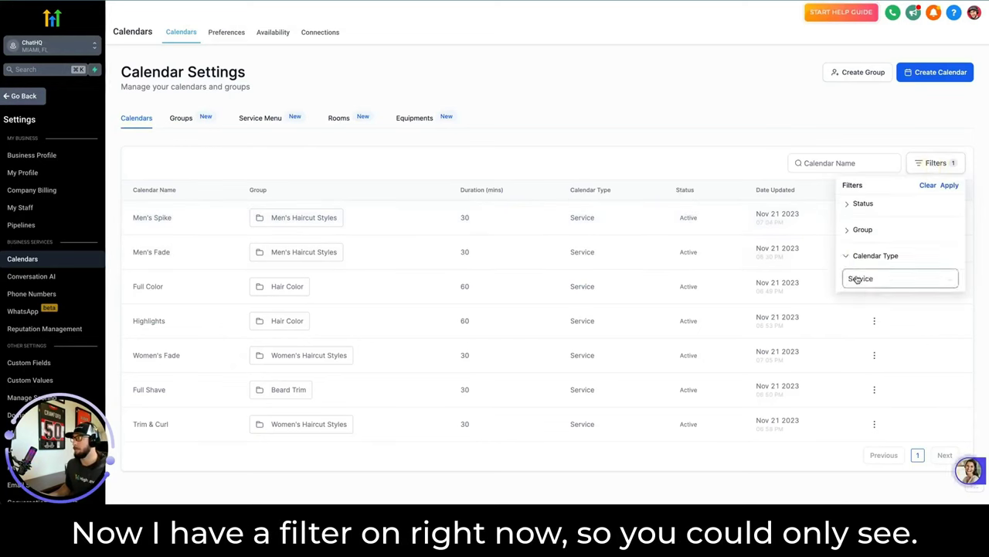
left_click(663, 106)
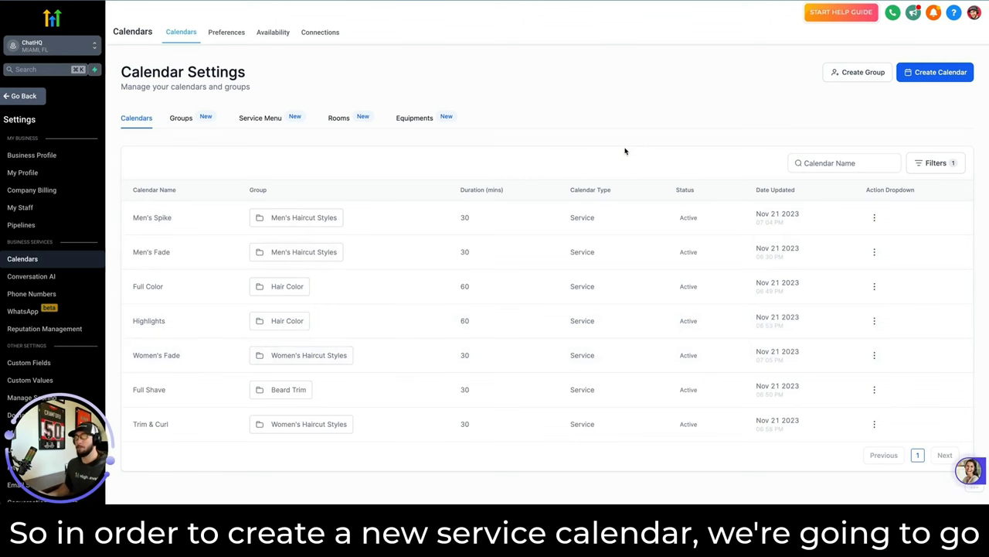
Start a new service calendar named Mustache Trim and assign three staff members.
left_click(942, 72)
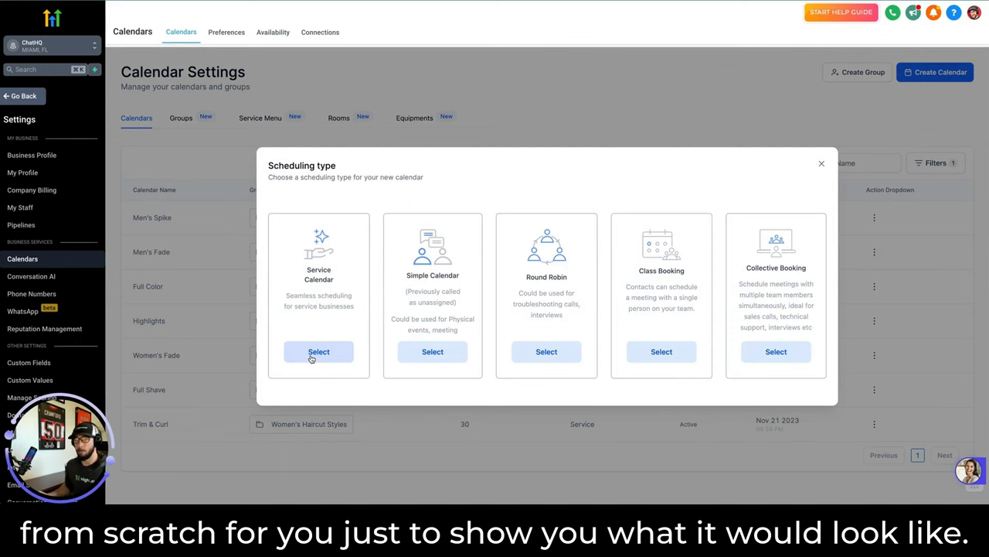
left_click(316, 352)
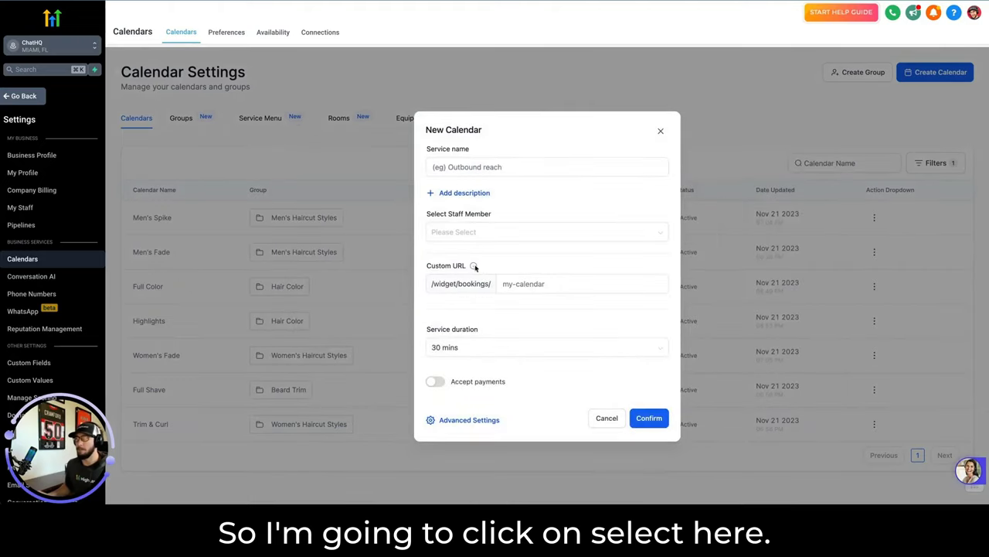
left_click(478, 167)
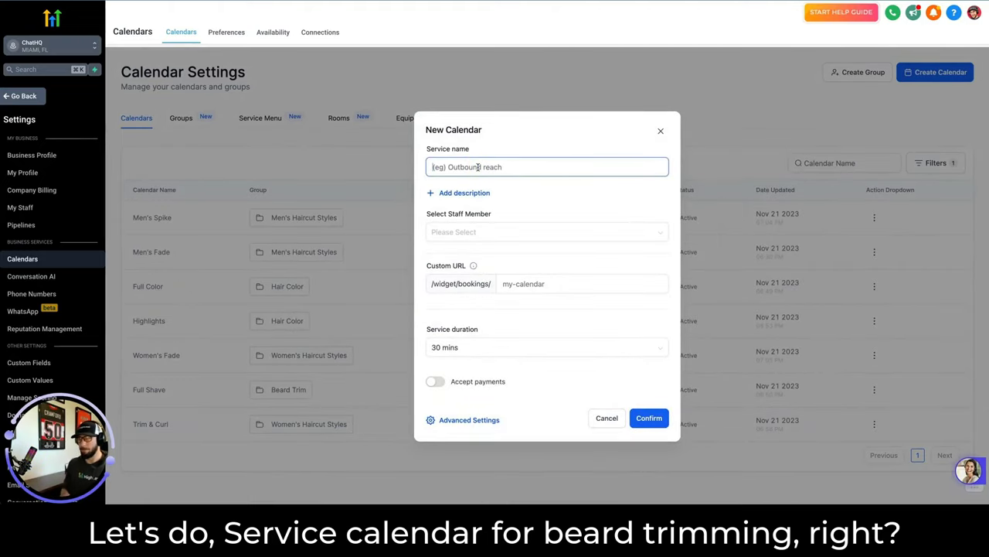
type("Mustache Trim")
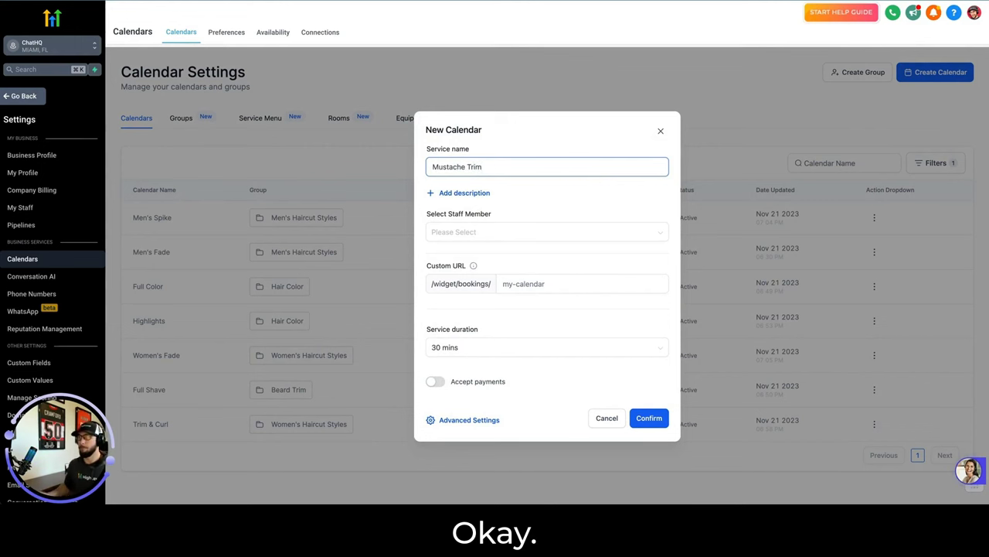
left_click(510, 236)
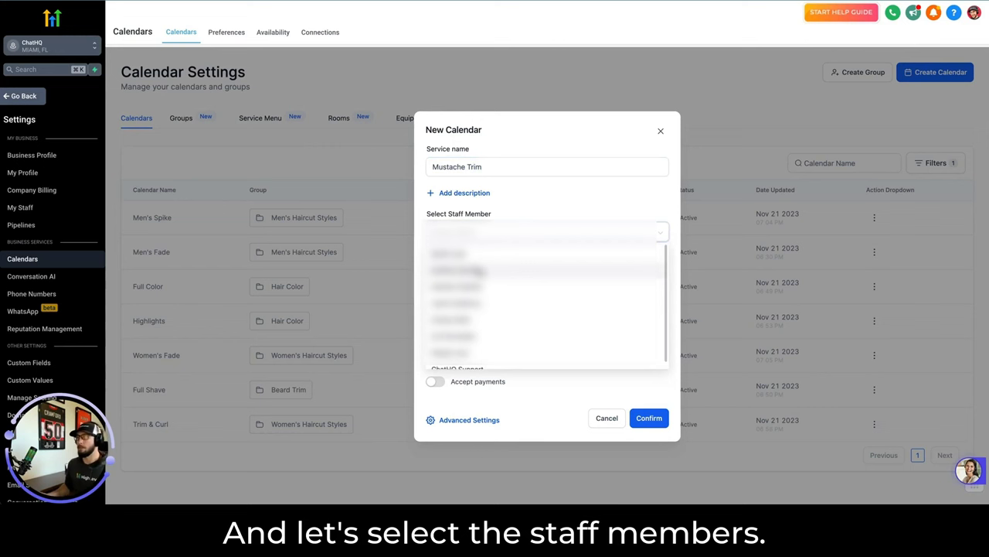
left_click(478, 269)
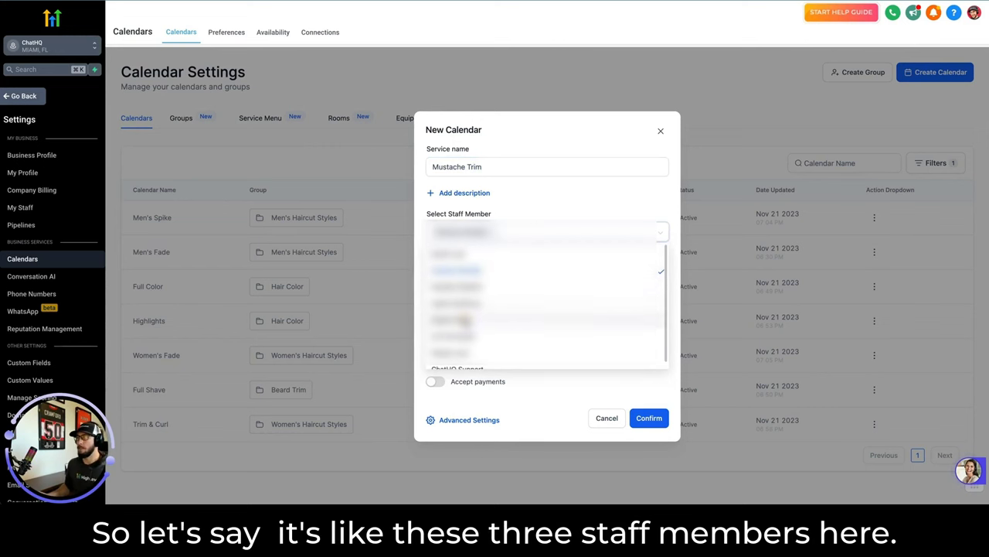
left_click(465, 319)
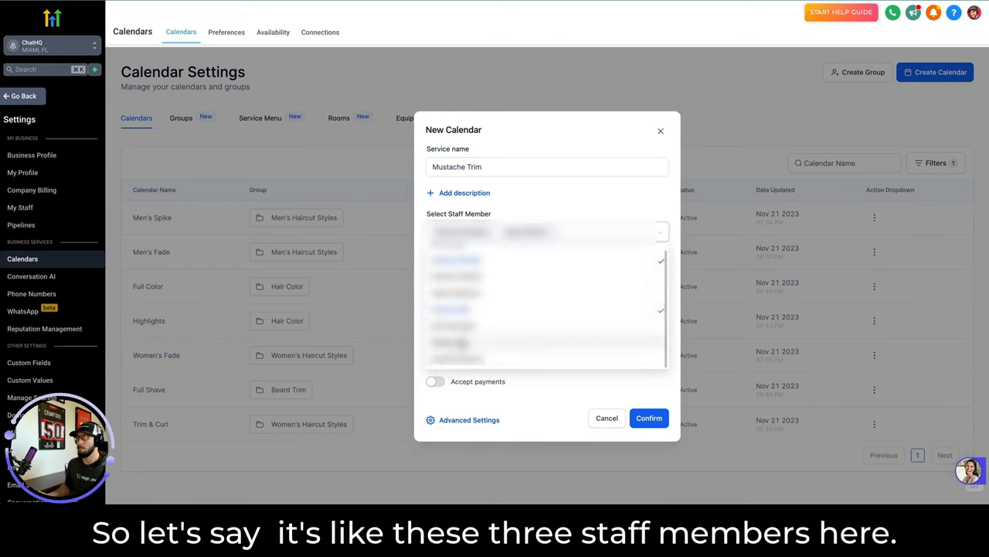
left_click(460, 342)
left_click(566, 197)
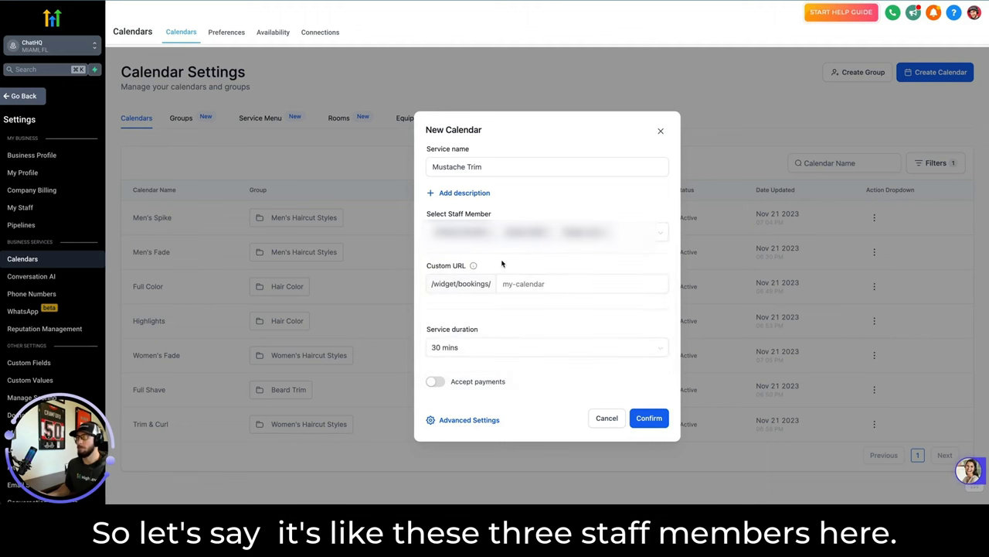
Set the custom URL to mustache-trim, turn on $30 payments, and open Advanced Settings.
left_click(532, 284)
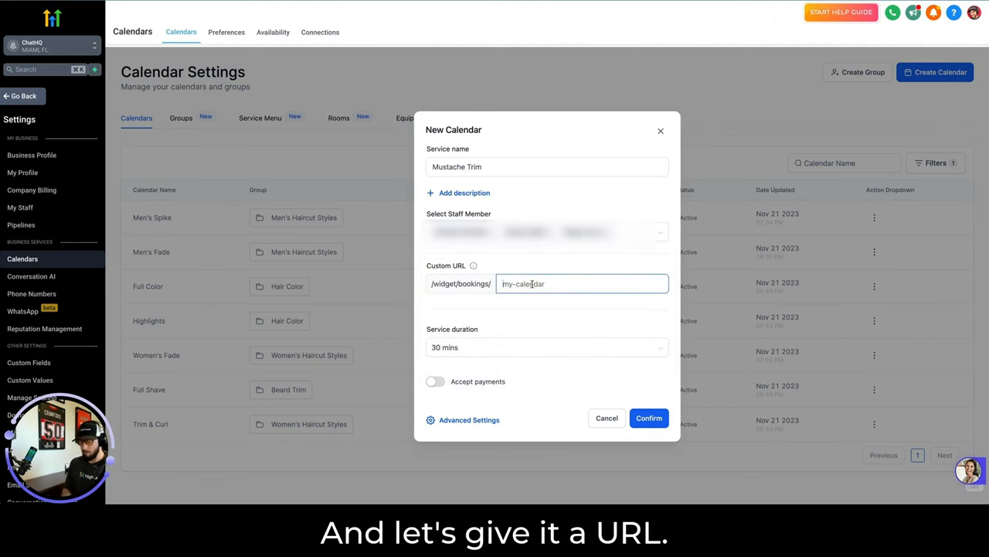
type("mustache")
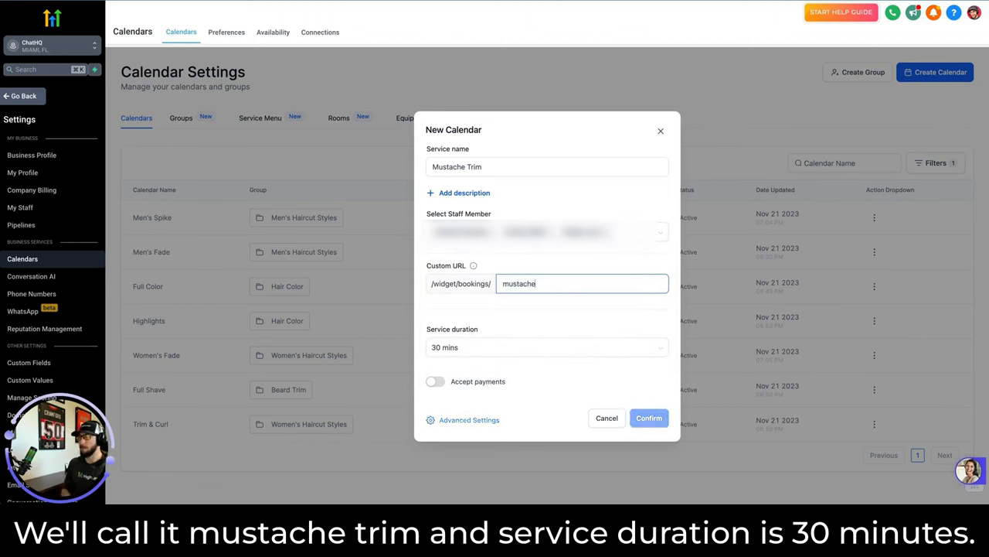
type("-trim")
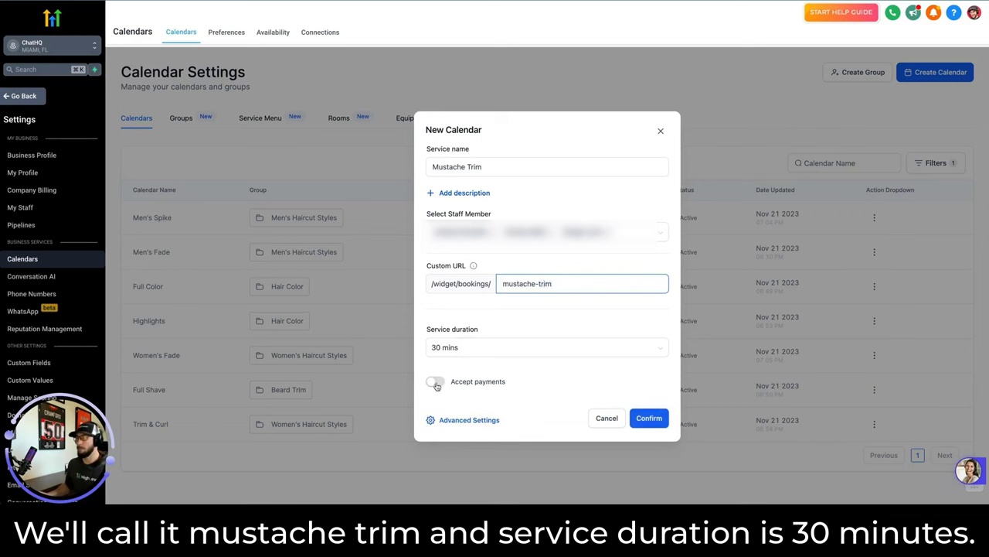
left_click(437, 382)
left_click(498, 359)
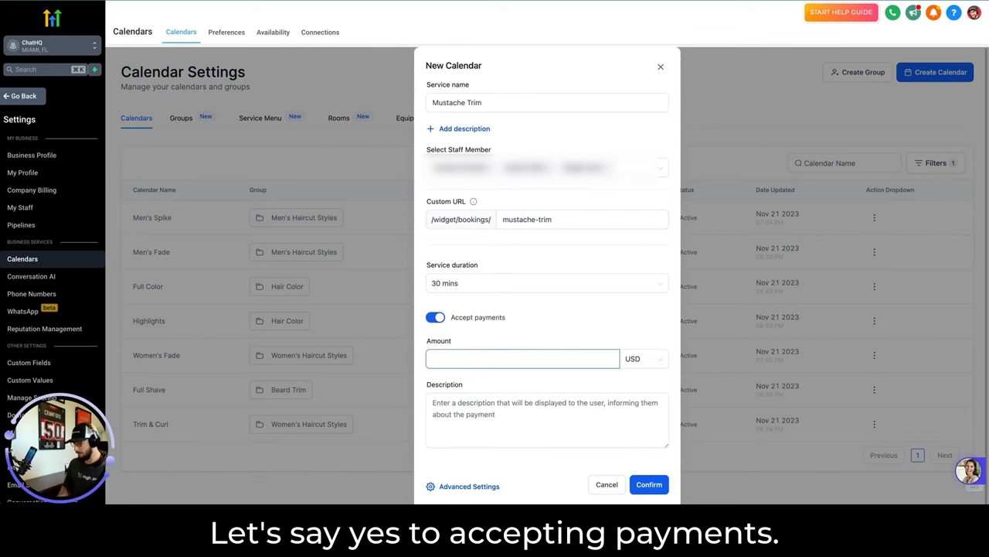
left_click(545, 402)
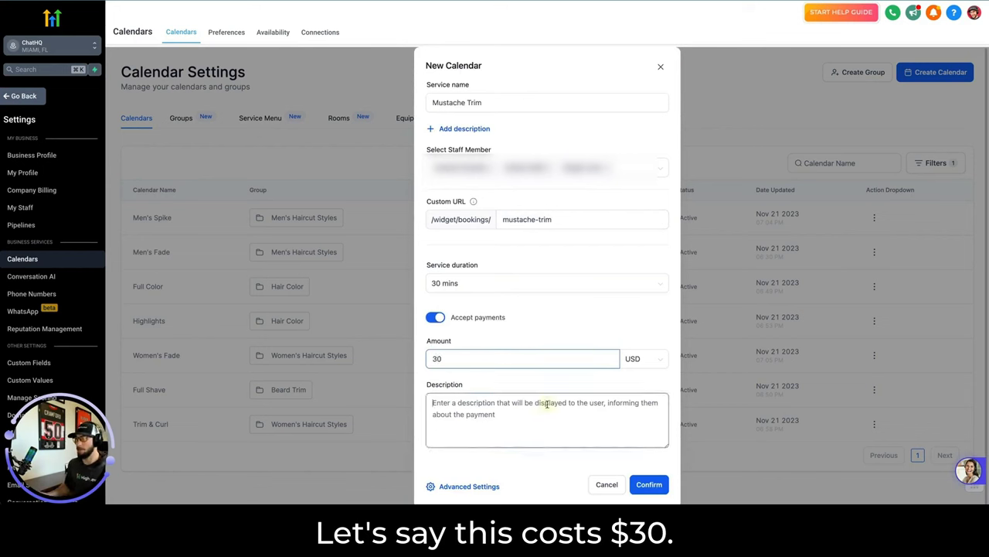
left_click(568, 304)
scroll(569, 304, "down", 1)
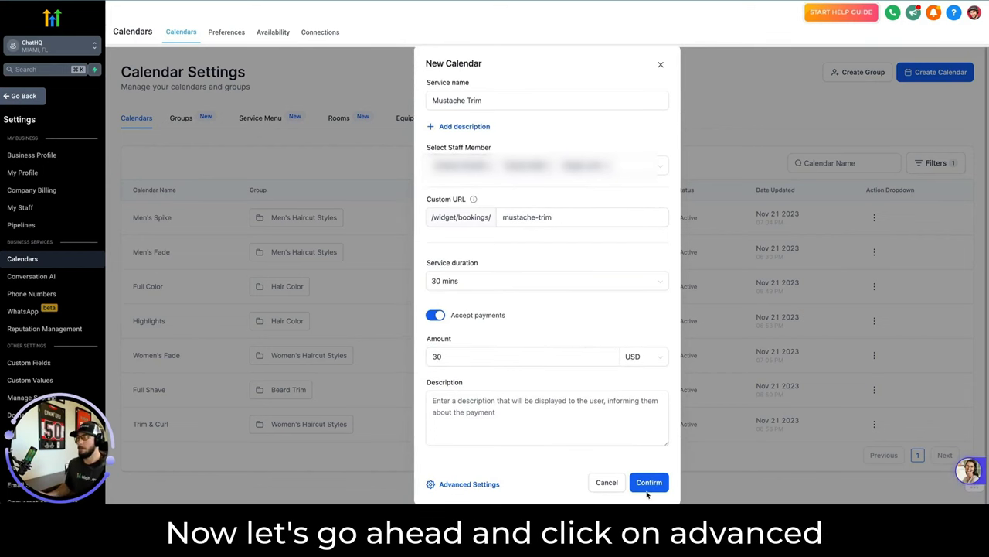
left_click(476, 485)
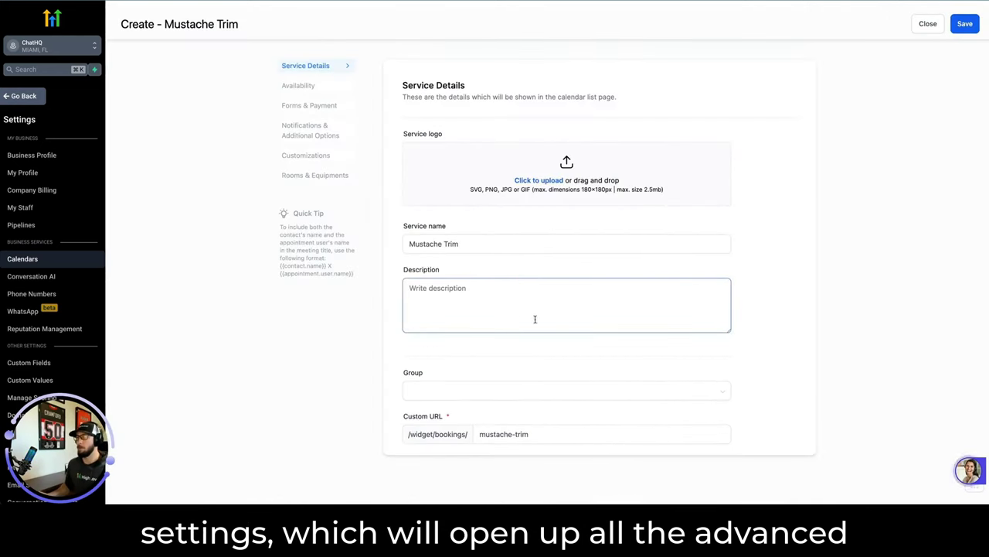
Assign the Mustache Trim service to the Beard Trim group.
left_click(487, 291)
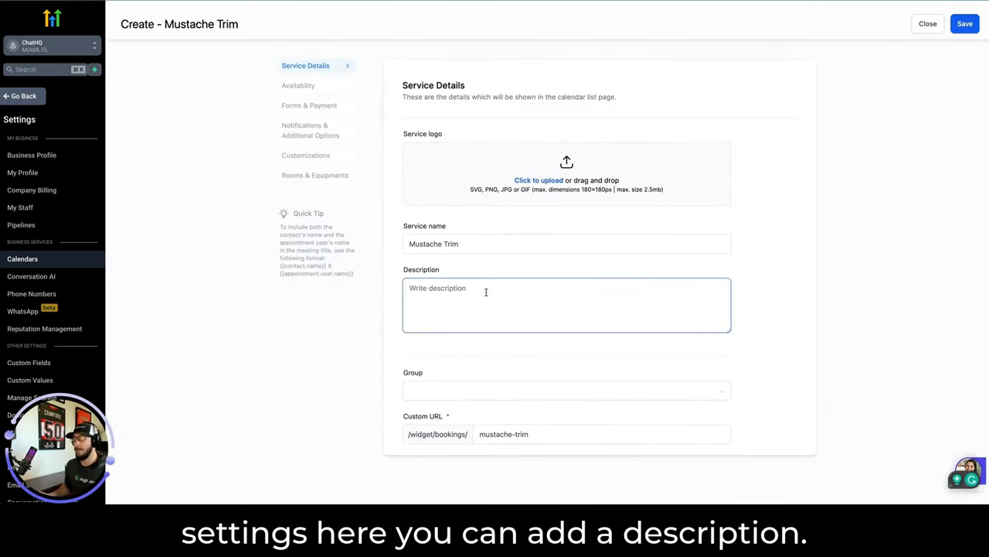
scroll(486, 289, "down", 2)
left_click(489, 303)
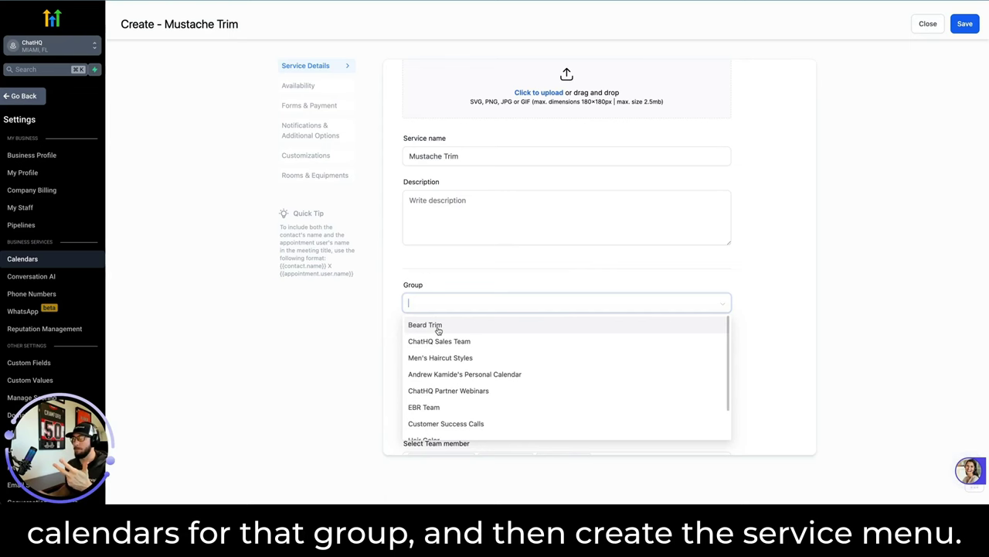
left_click(439, 330)
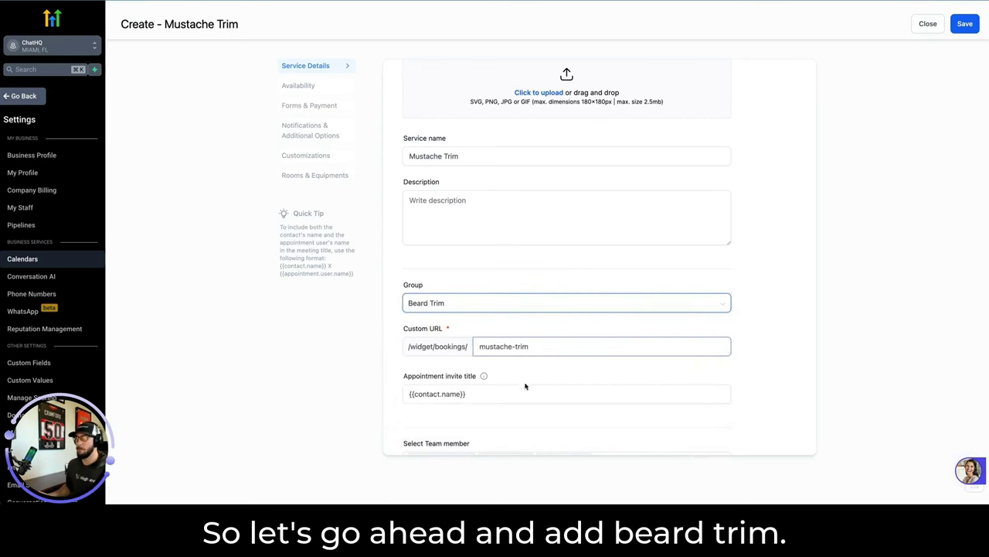
Make the appointment invite title read 'Mustache Trim | {{contact.name}}'.
scroll(508, 391, "down", 2)
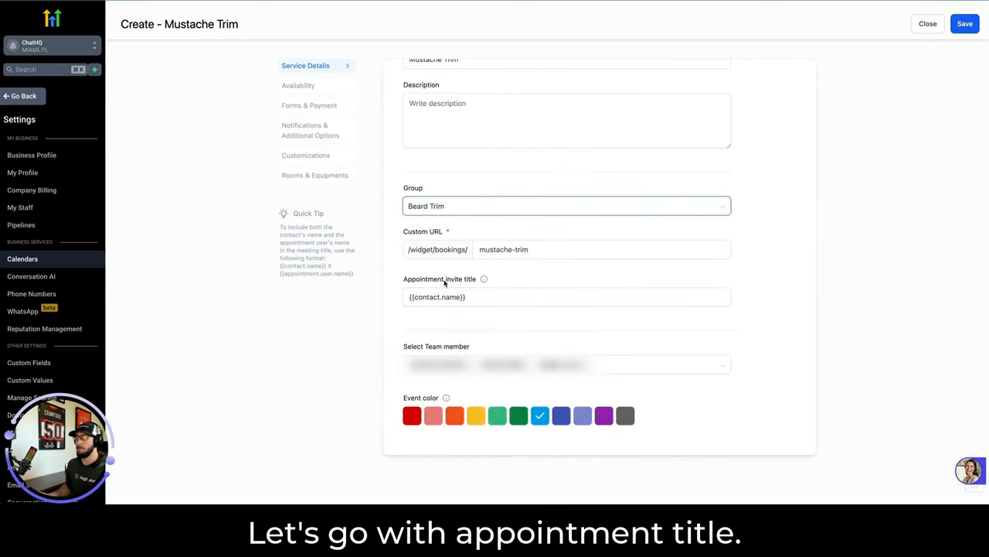
left_click(487, 296)
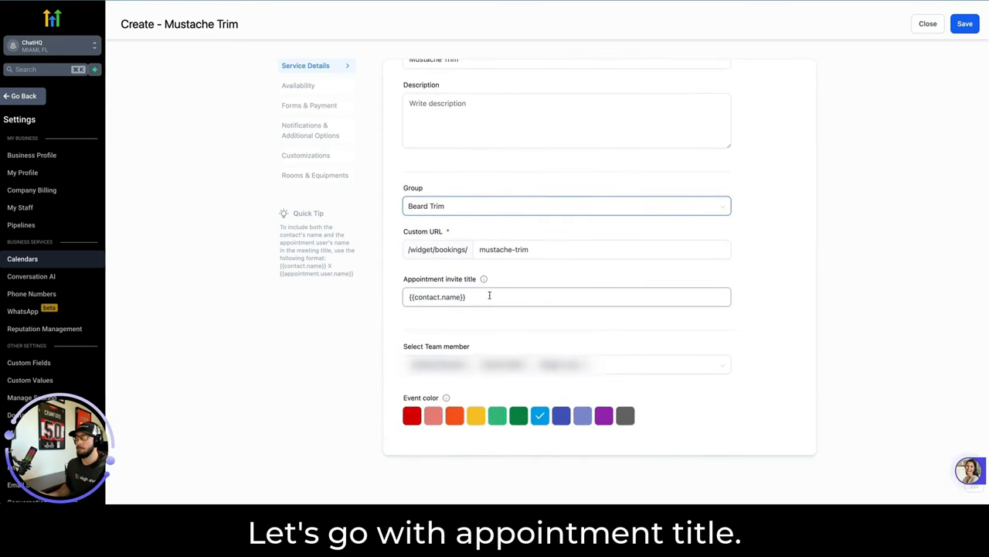
left_click(409, 298)
type("Mustache Trim |")
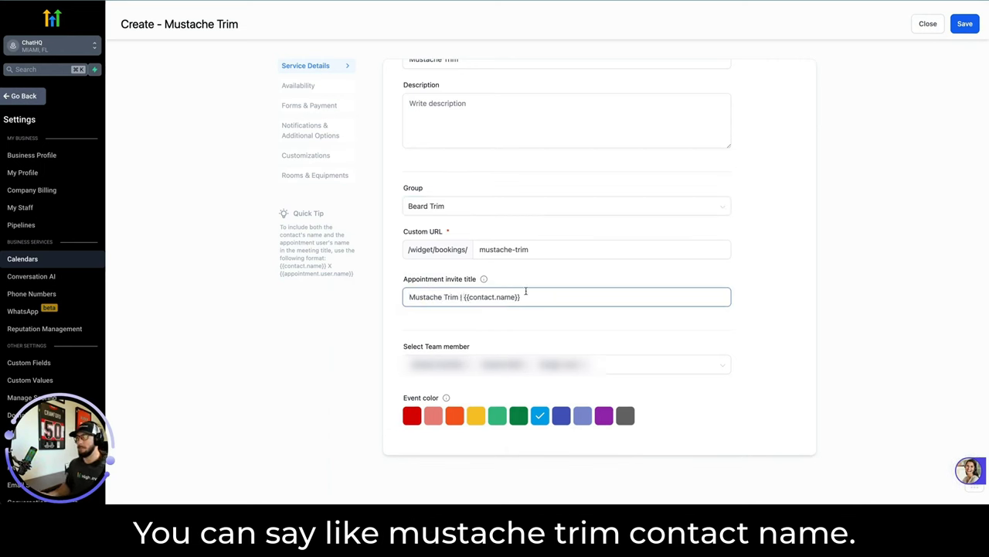
left_click(611, 377)
scroll(517, 225, "up", 3)
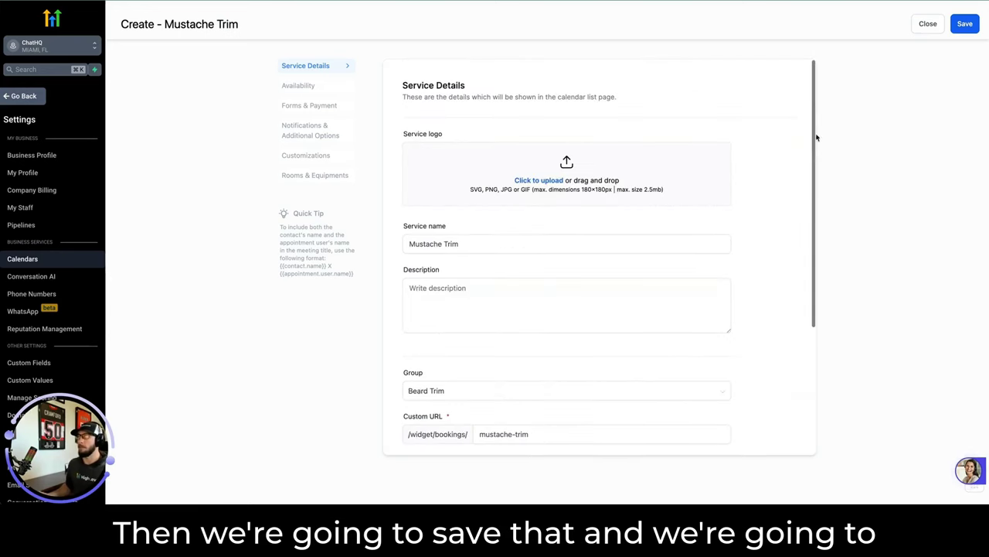
Save the Mustache Trim details and go to the Availability settings.
left_click(963, 31)
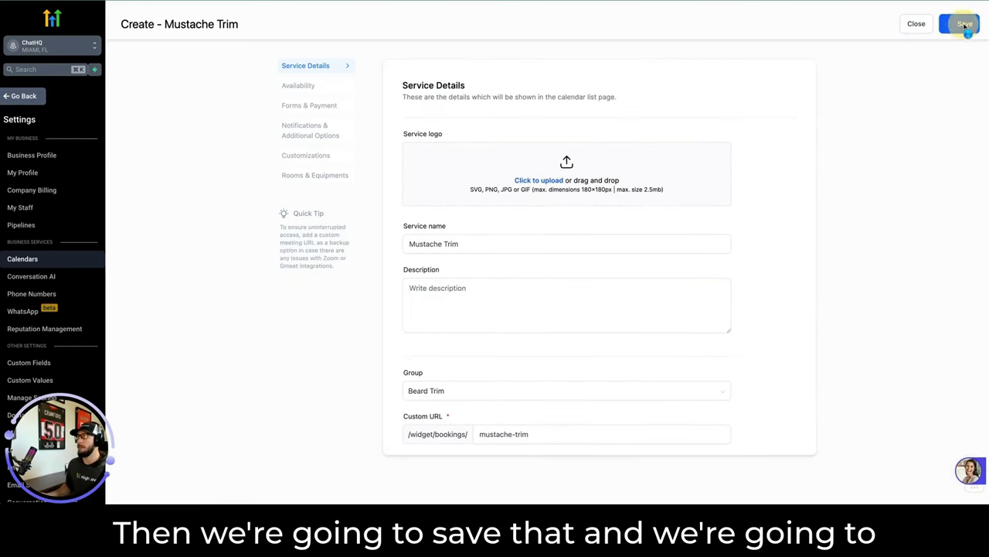
left_click(291, 87)
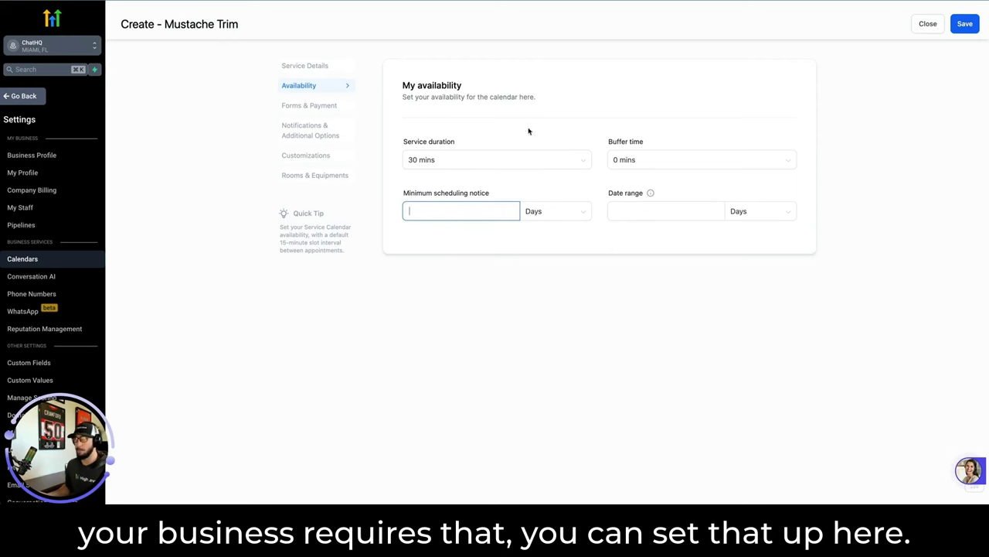
In Forms & Payment, confirm the $30 amount and switch payments to test and back to live.
left_click(309, 105)
scroll(495, 206, "down", 3)
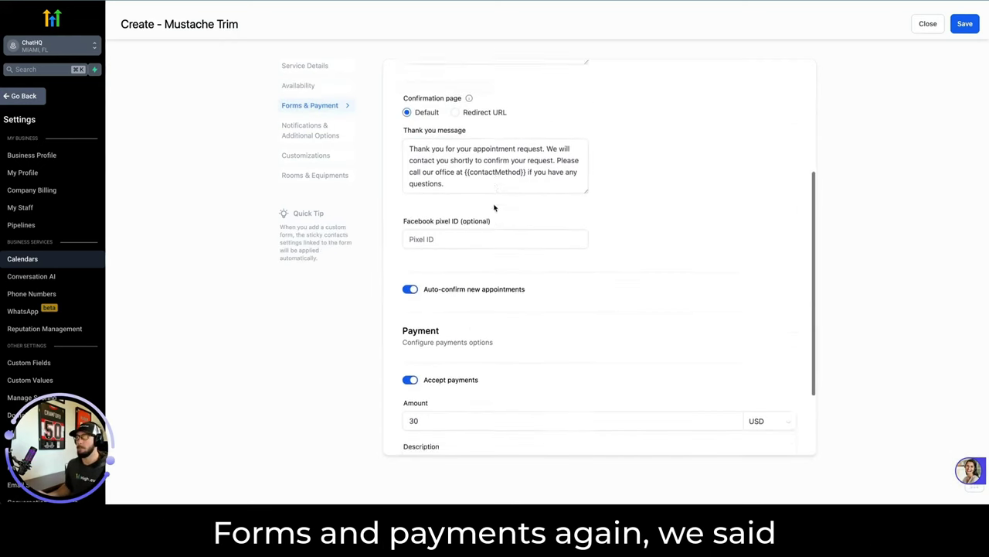
scroll(495, 204, "up", 3)
scroll(464, 197, "down", 1)
scroll(438, 193, "down", 5)
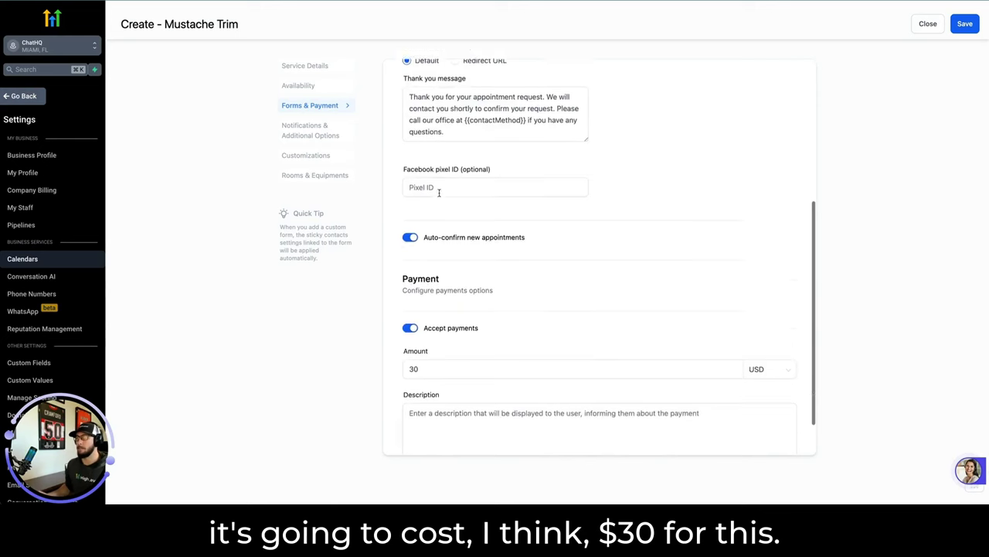
left_click(426, 319)
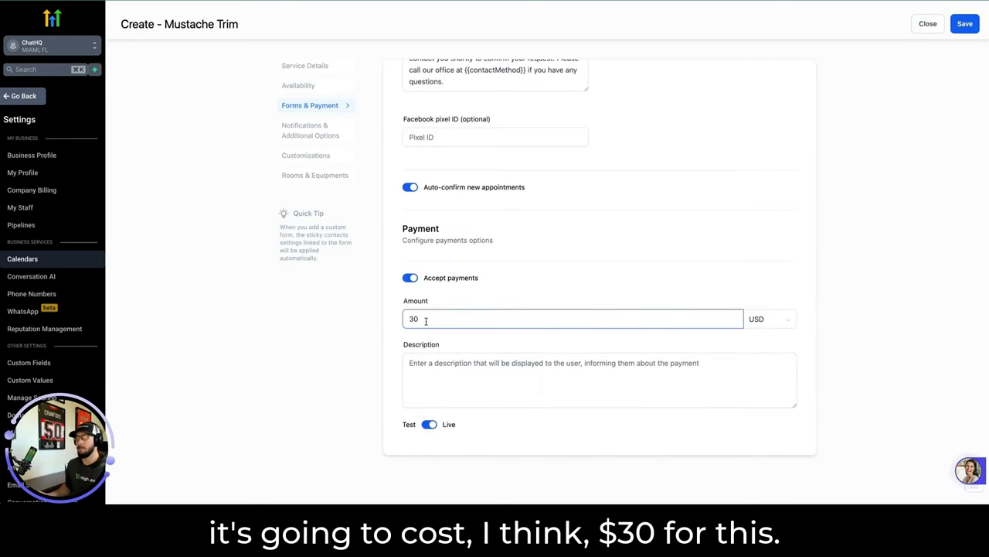
left_click(430, 428)
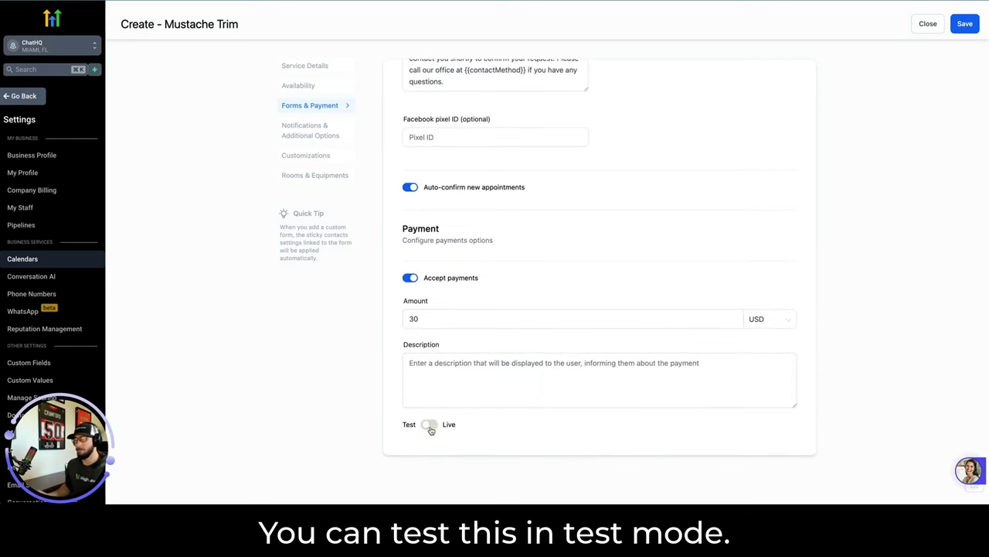
left_click(430, 427)
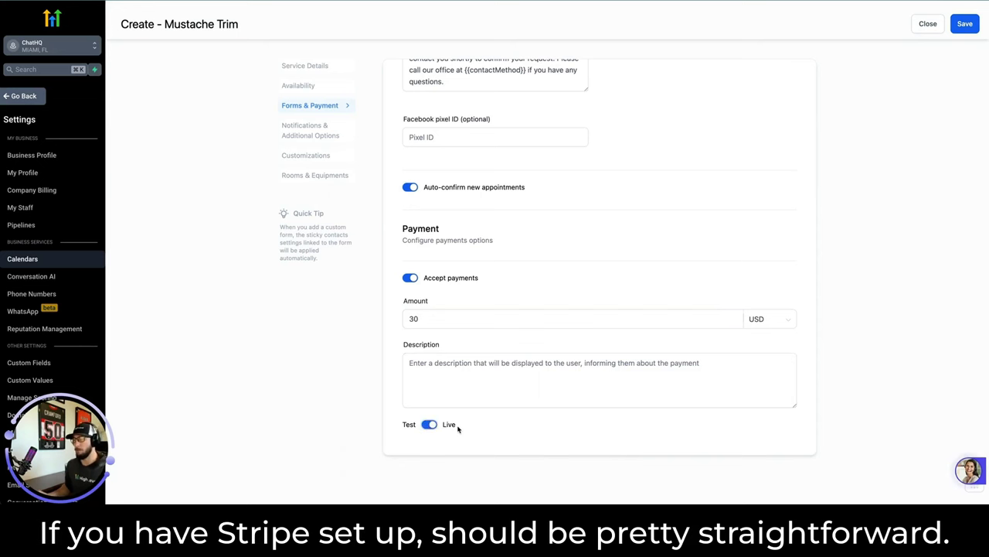
scroll(458, 428, "up", 5)
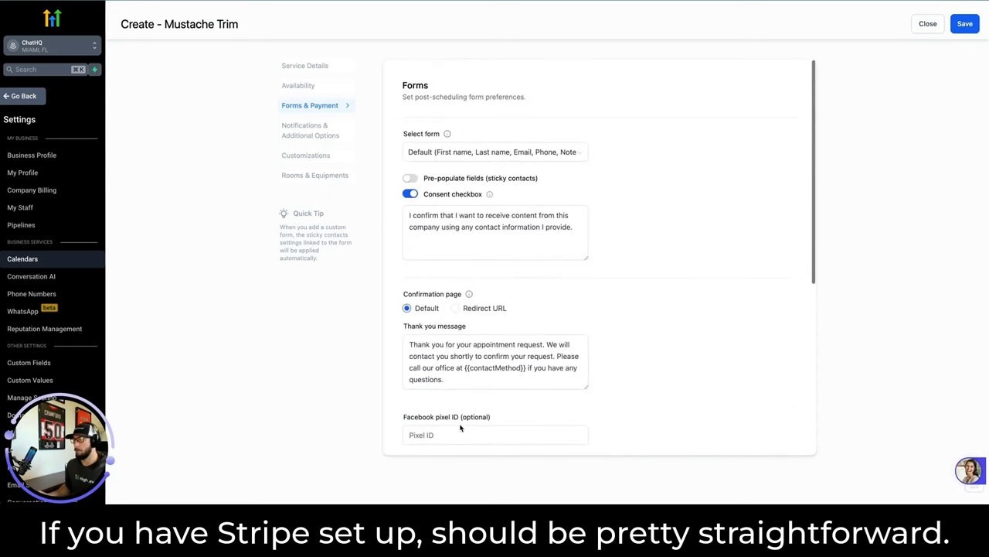
Keep the default booking form and empty pixel ID, then go to Notifications & Additional Options.
left_click(456, 152)
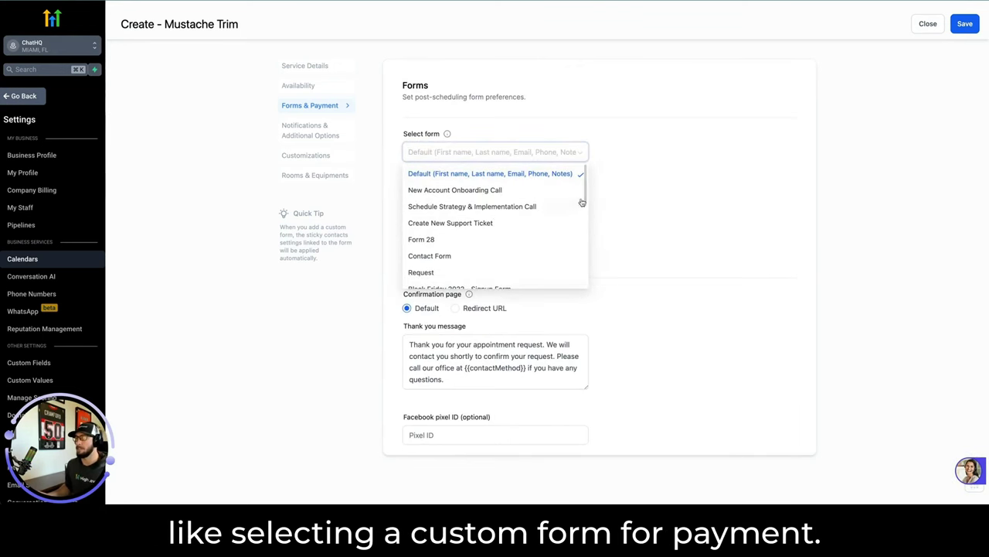
left_click(651, 194)
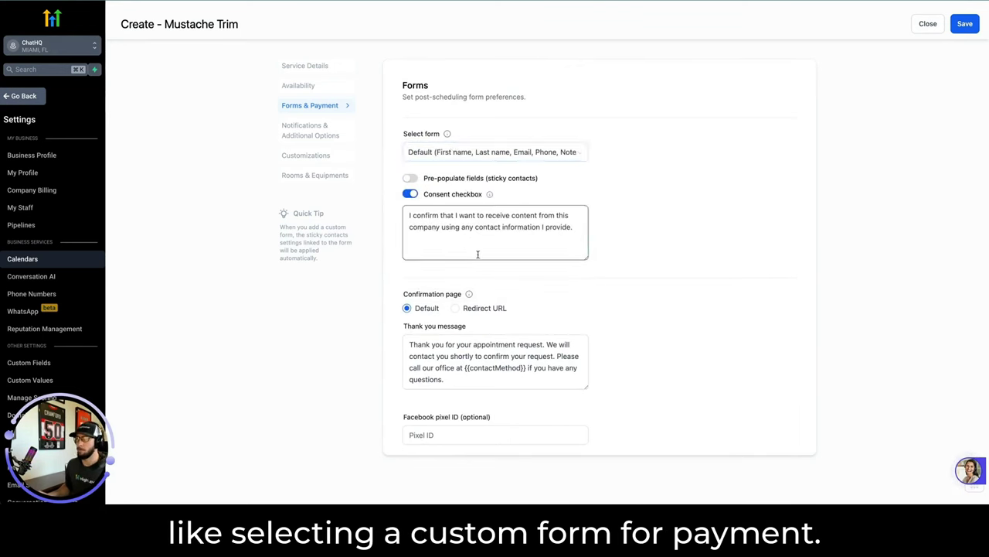
scroll(425, 320, "down", 1)
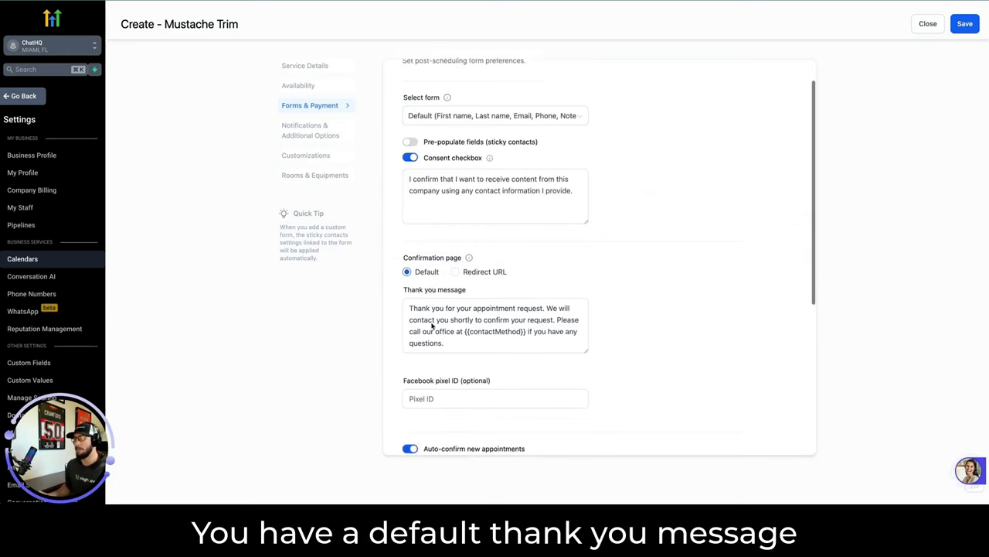
scroll(432, 326, "down", 1)
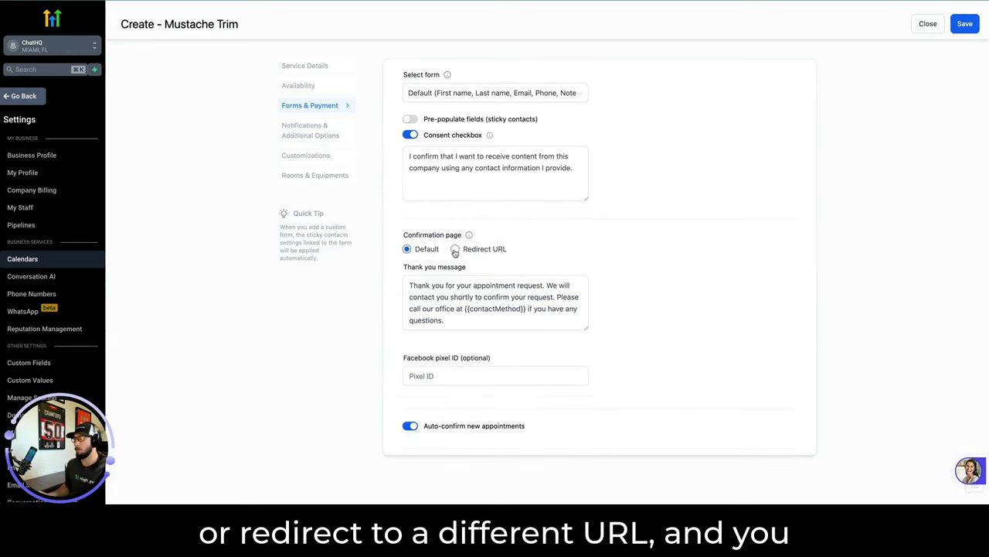
scroll(448, 283, "down", 4)
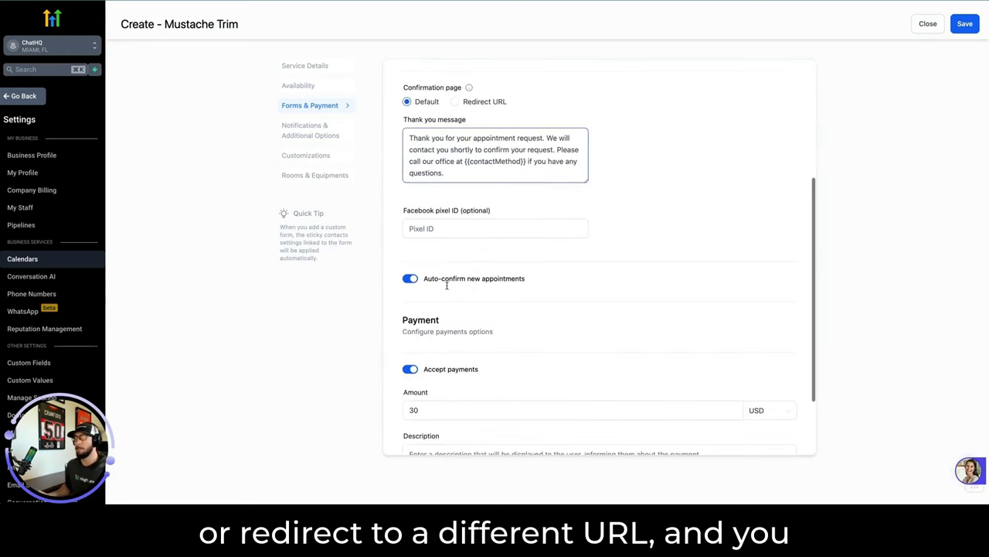
left_click(449, 226)
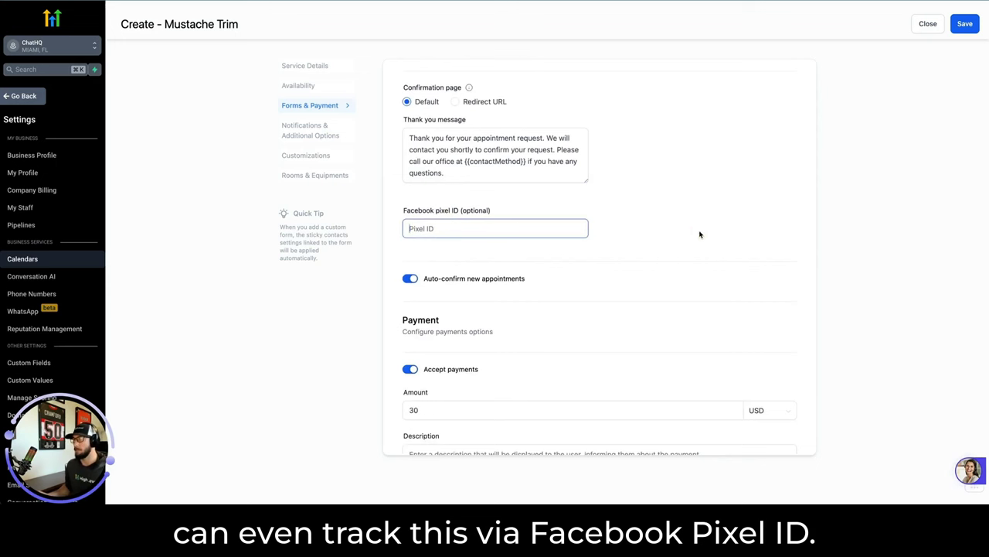
left_click(313, 131)
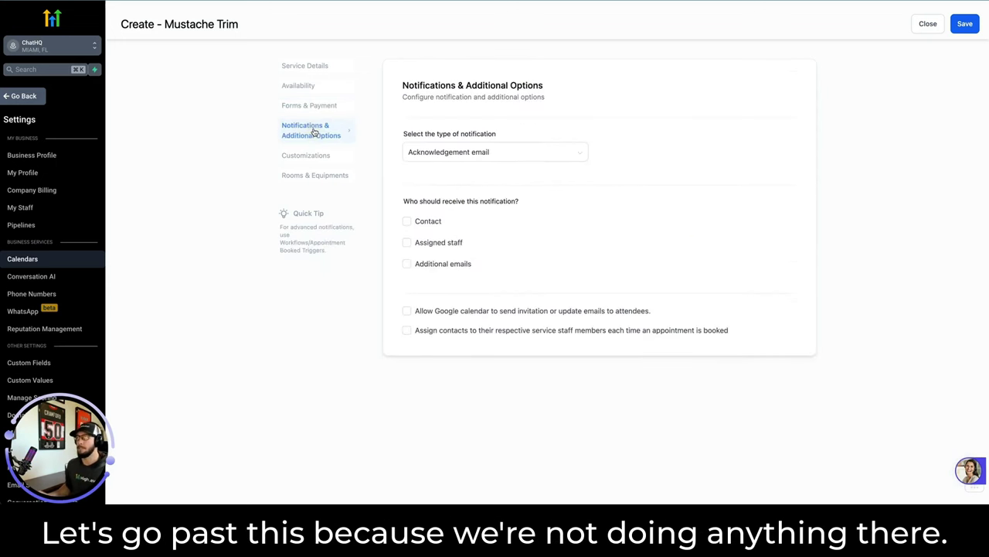
Keep Acknowledgement email and send it to both the Contact and Assigned staff.
left_click(448, 152)
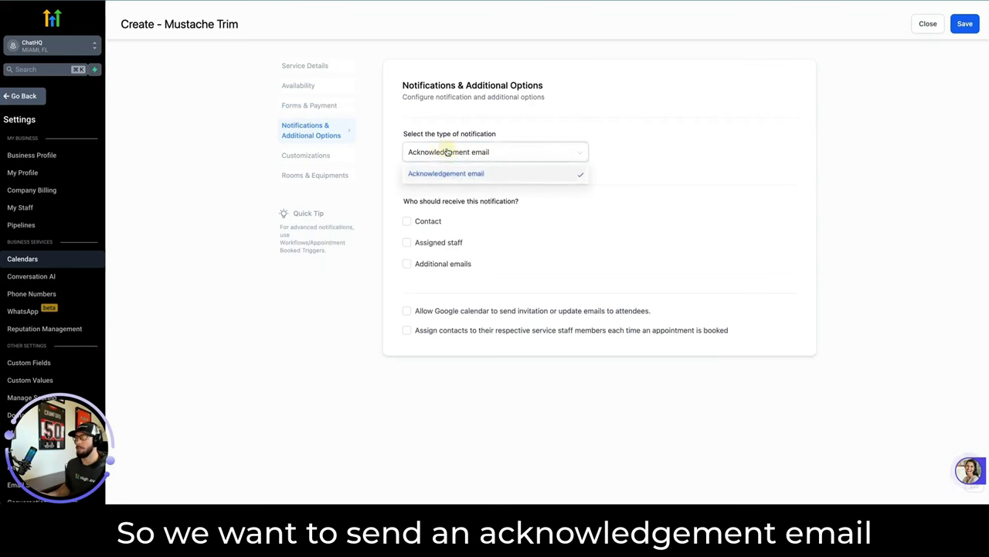
left_click(682, 133)
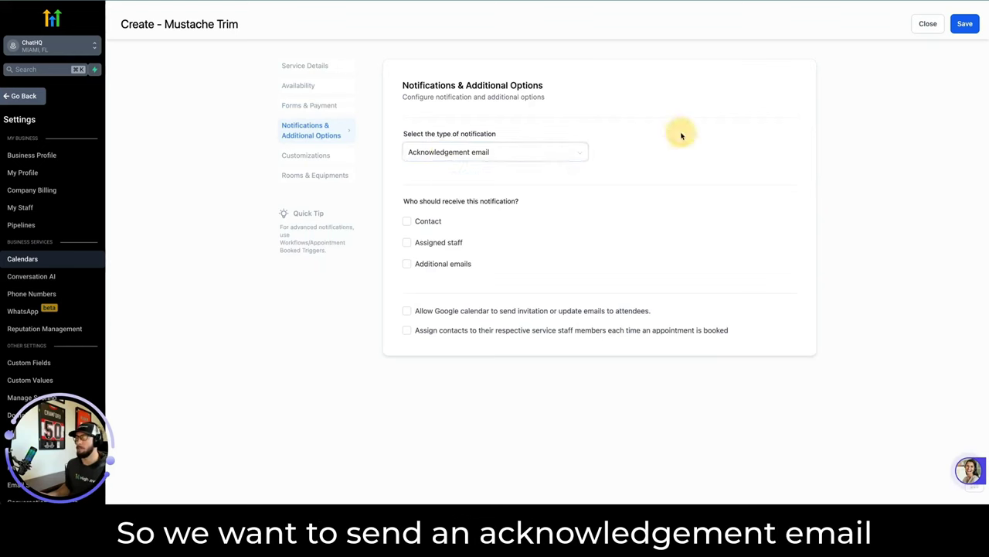
left_click(408, 222)
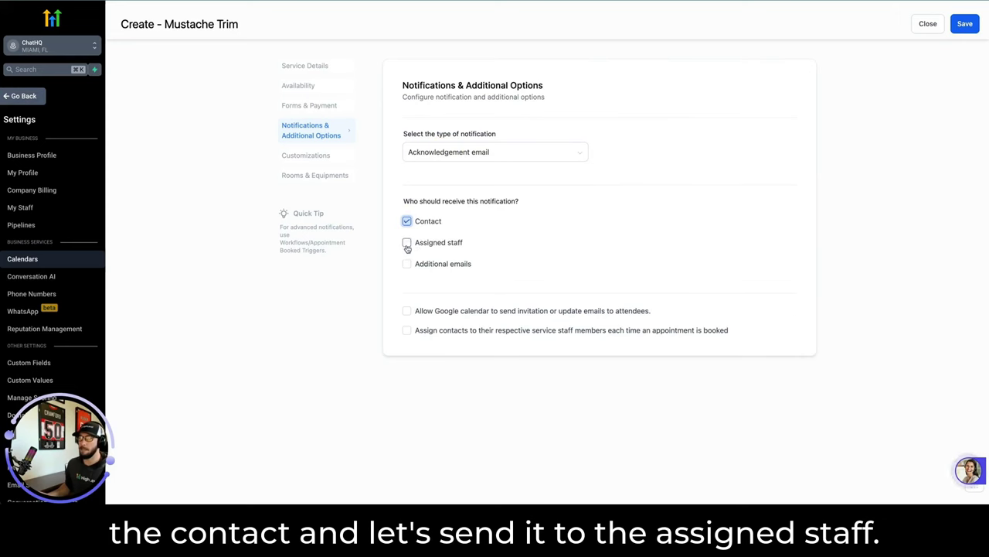
left_click(407, 242)
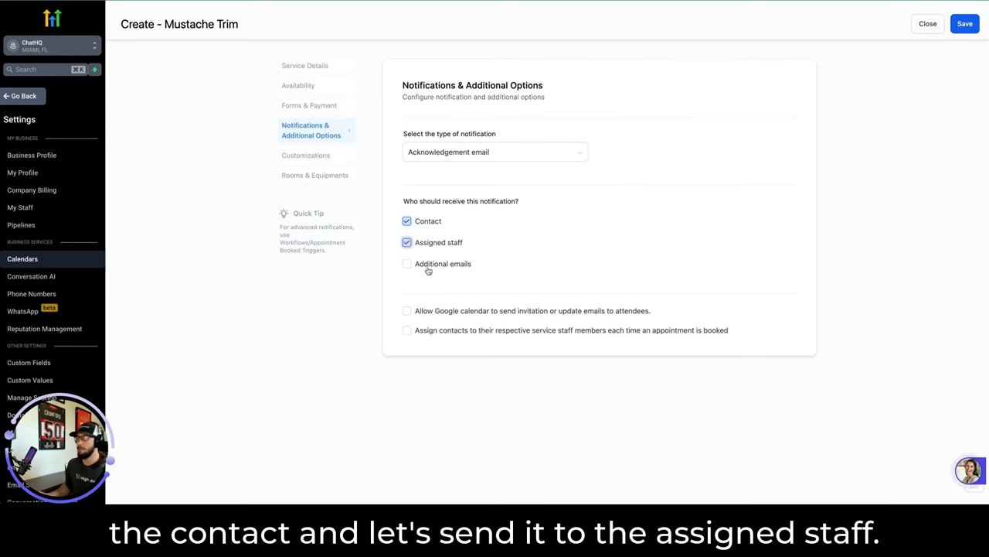
Try adding a team alert e-mail address, then clear it and untick additional emails.
left_click(414, 266)
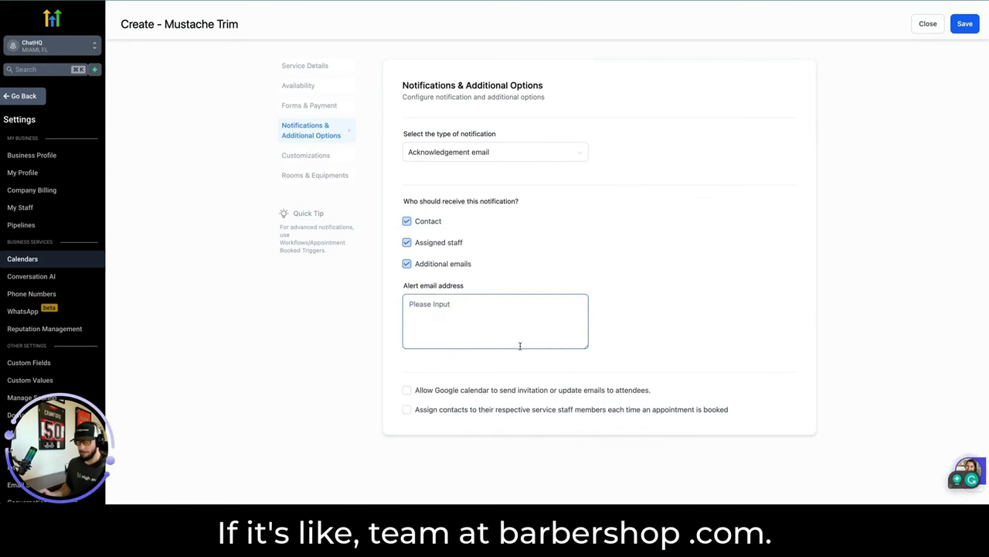
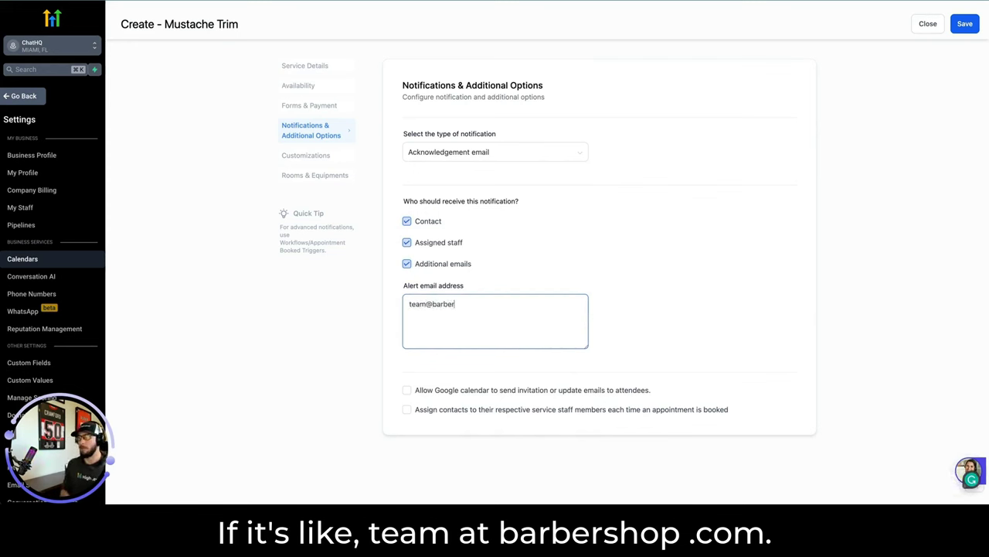
type("com")
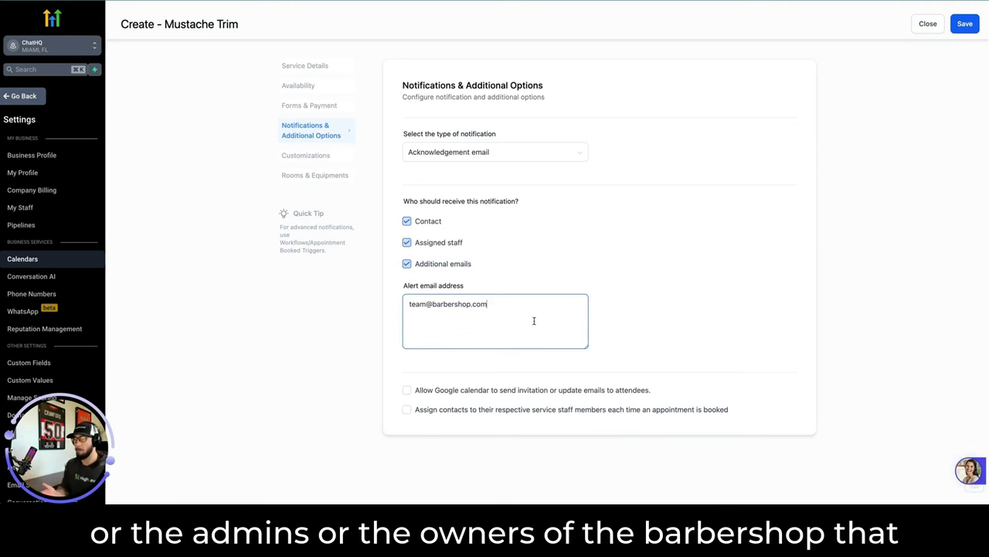
key("BackSpace")
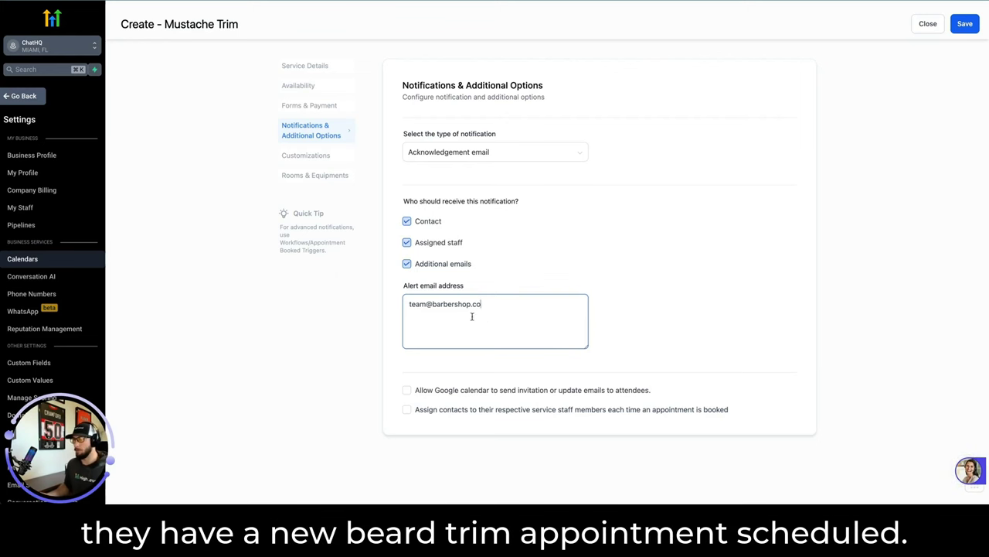
key("ctrl+a")
key("BackSpace")
left_click(405, 263)
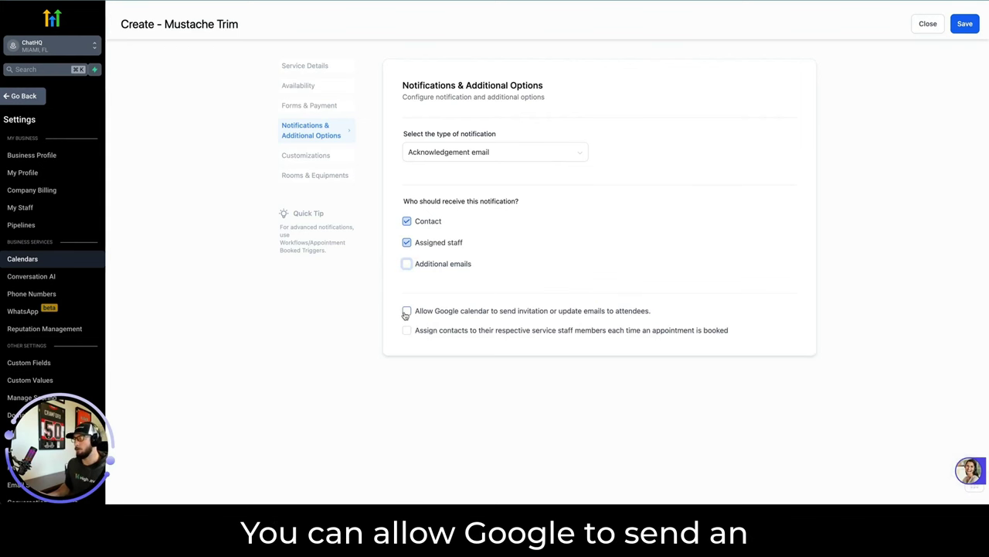
Enable Google calendar invitations and auto-assigning contacts to staff, then save.
left_click(406, 312)
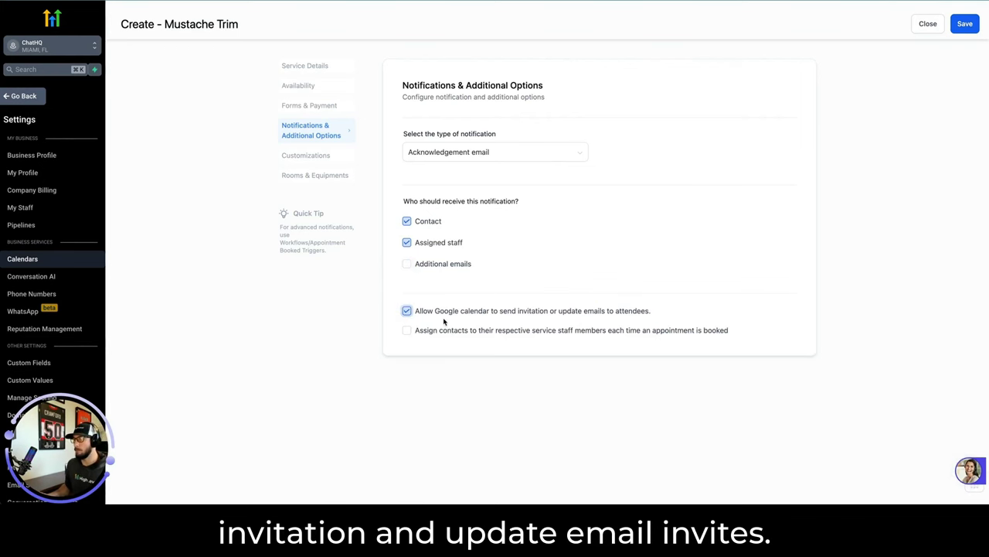
left_click(407, 331)
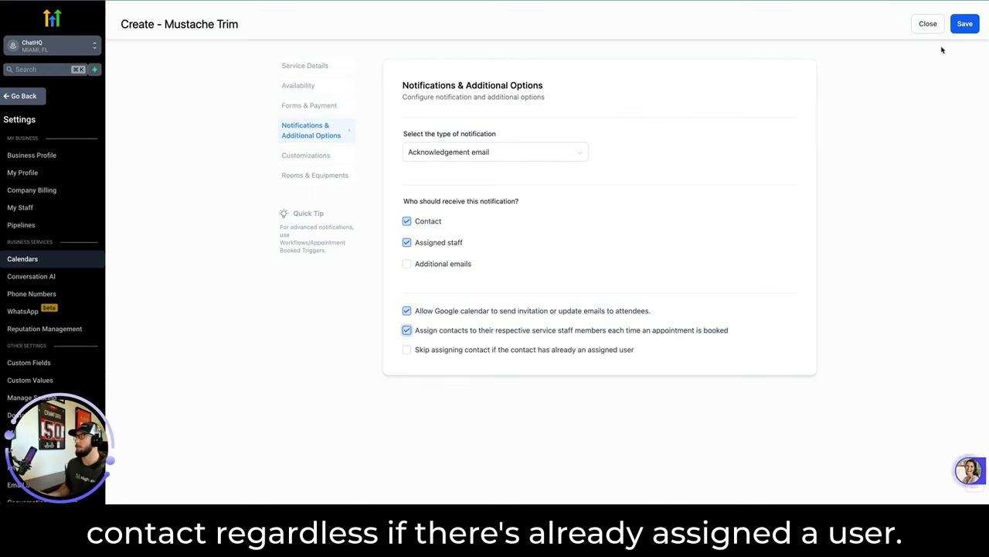
left_click(962, 29)
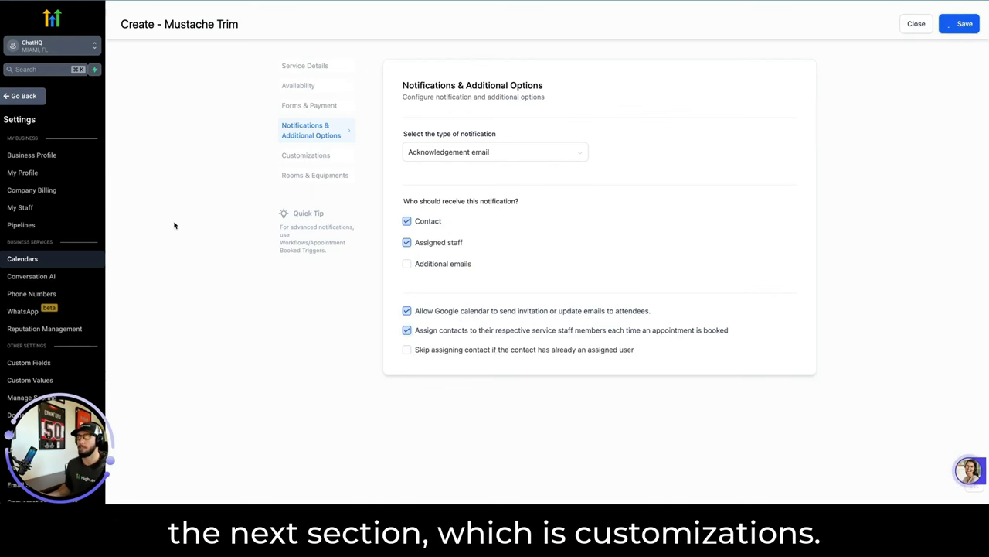
In Customizations, set the mustache-trimming photo as the Service Cover Image and save.
left_click(304, 157)
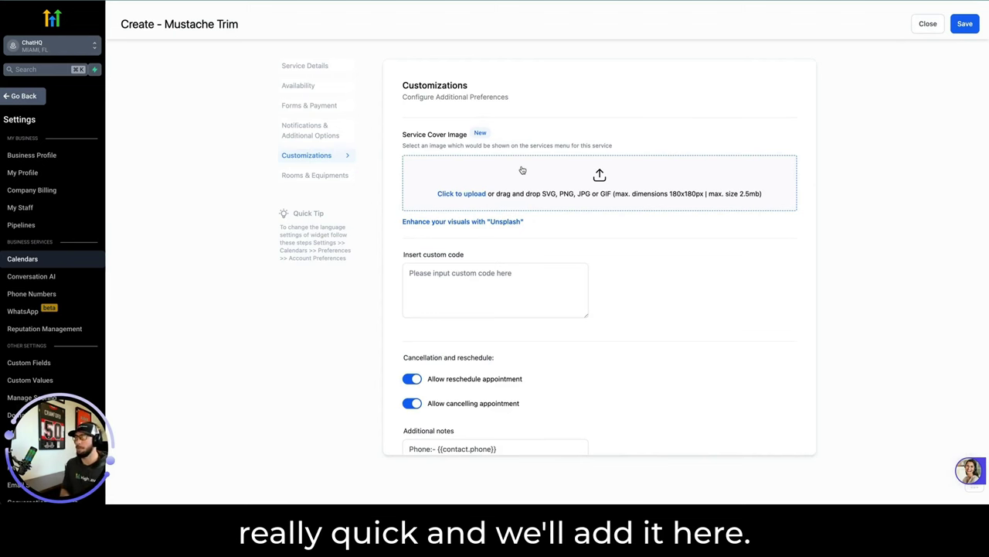
left_click_drag(522, 170, 523, 171)
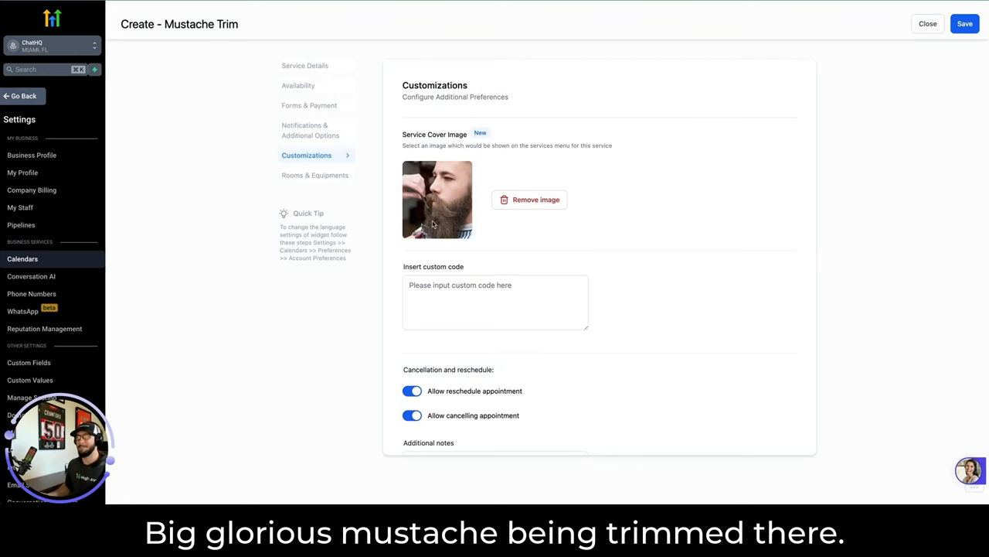
scroll(461, 286, "down", 2)
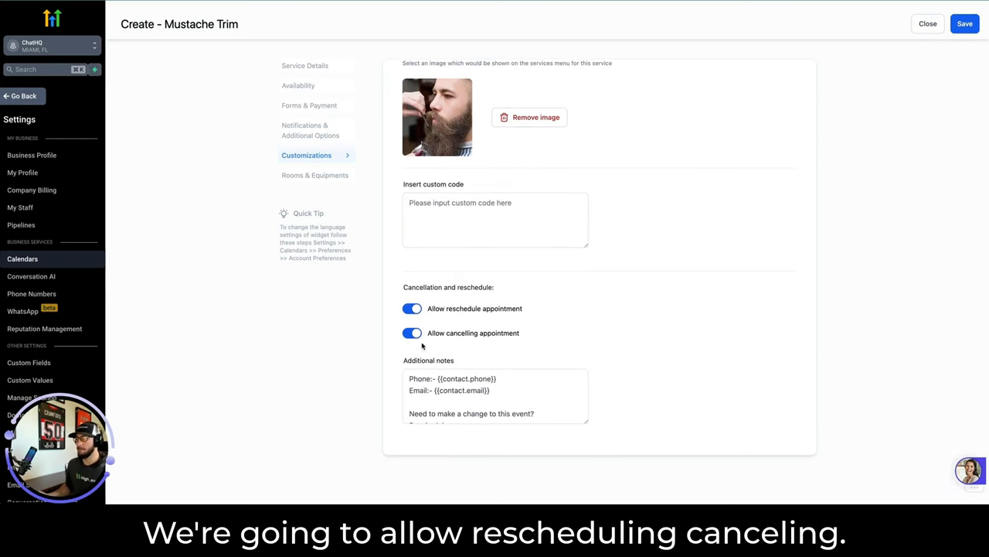
scroll(456, 391, "down", 3)
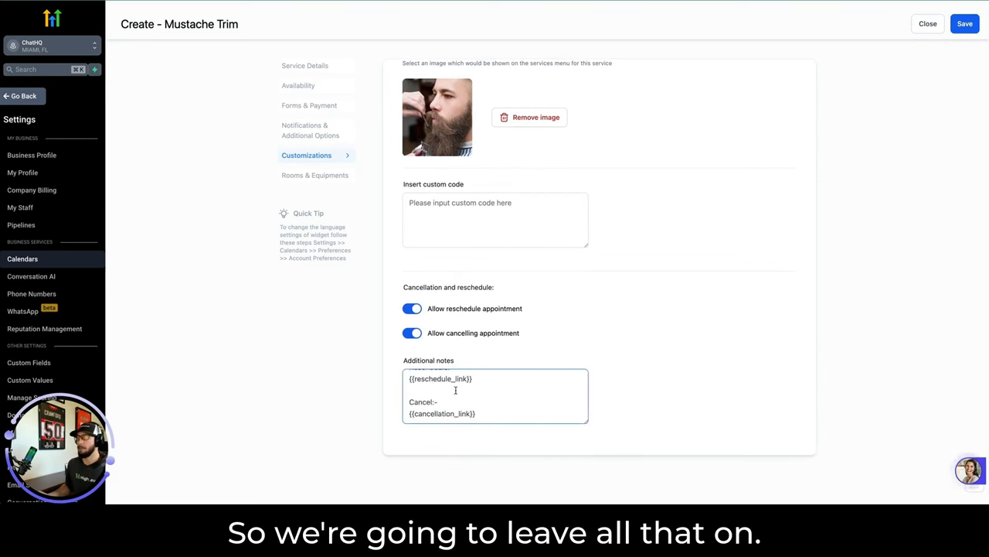
scroll(455, 390, "up", 1)
scroll(454, 396, "down", 1)
scroll(454, 398, "up", 3)
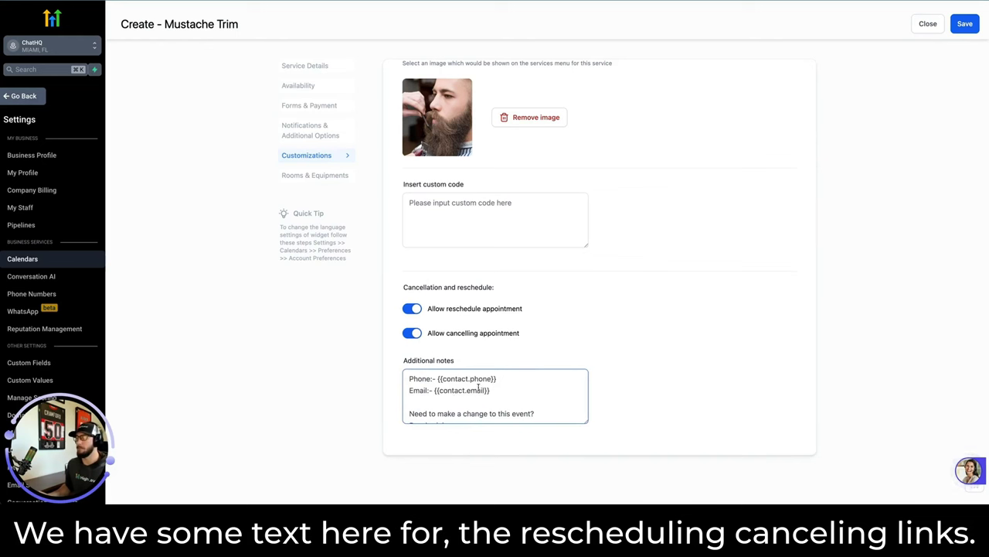
left_click(964, 23)
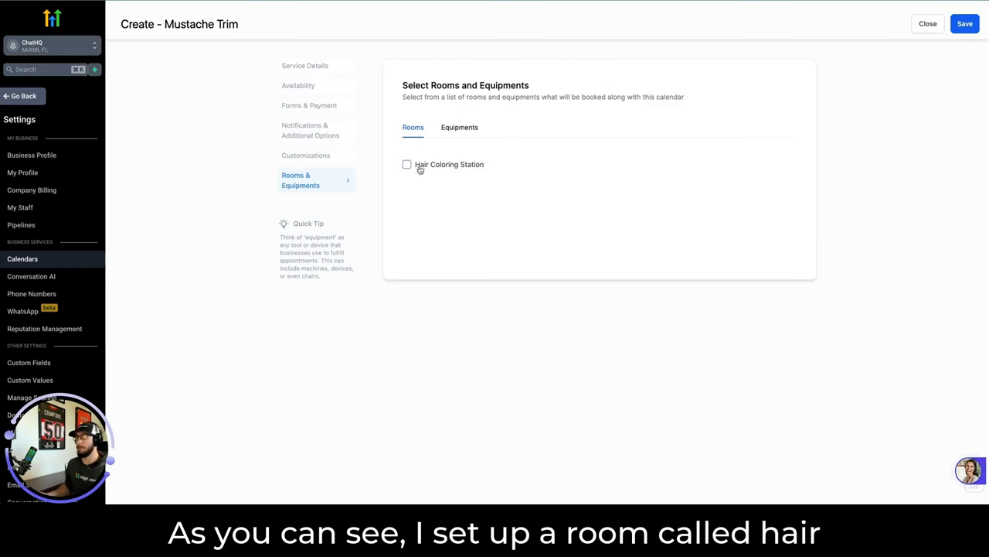
Leave all rooms and equipment unticked and save to finish the Mustache Trim calendar.
left_click(466, 126)
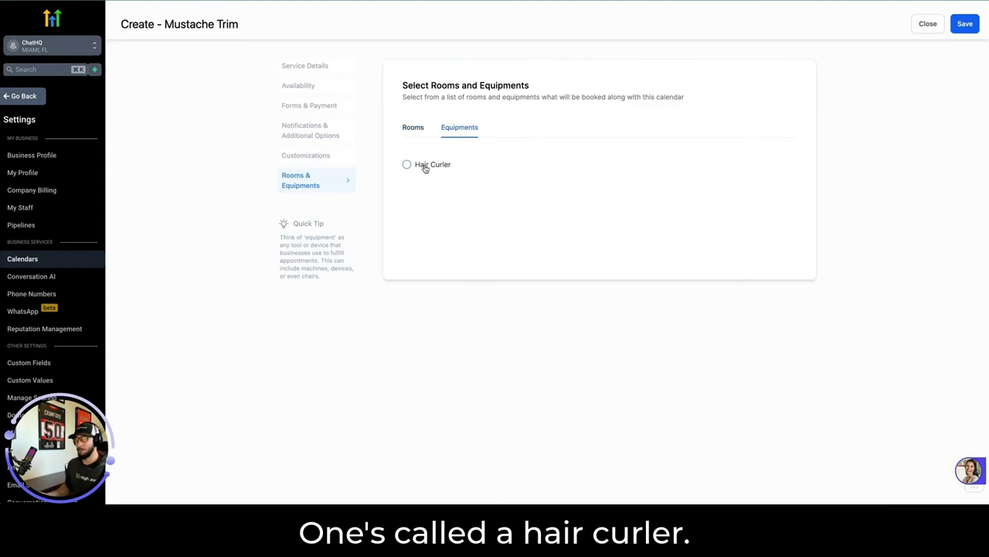
left_click(413, 128)
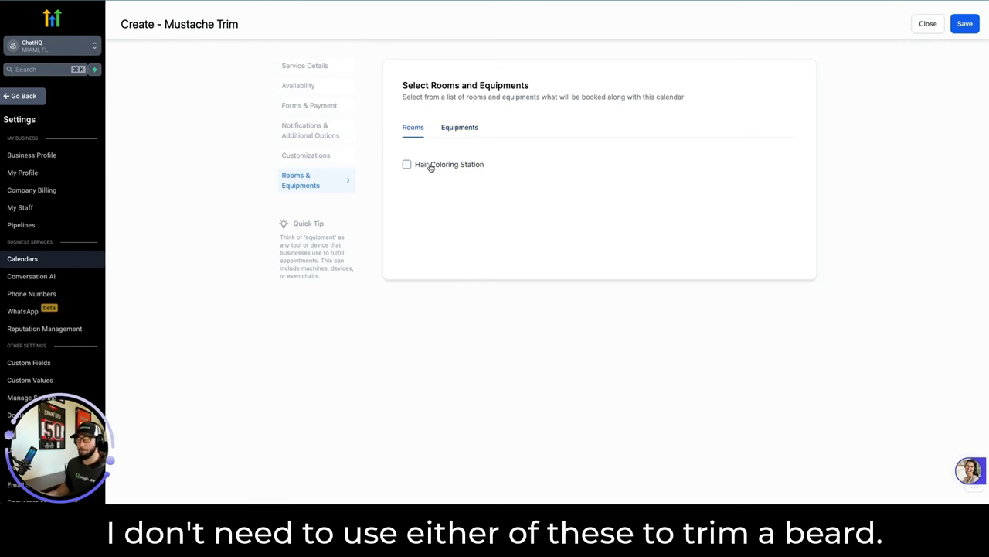
left_click(468, 128)
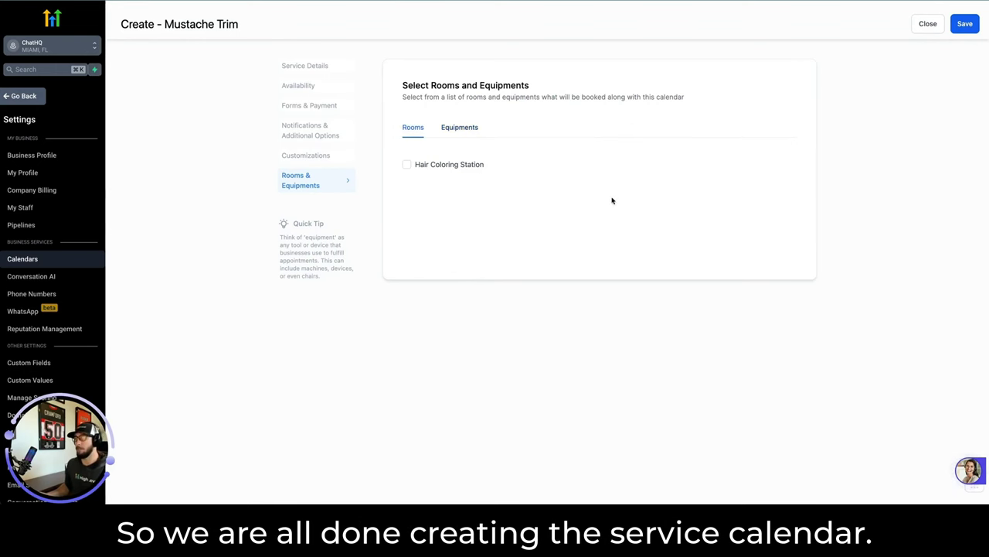
left_click(958, 24)
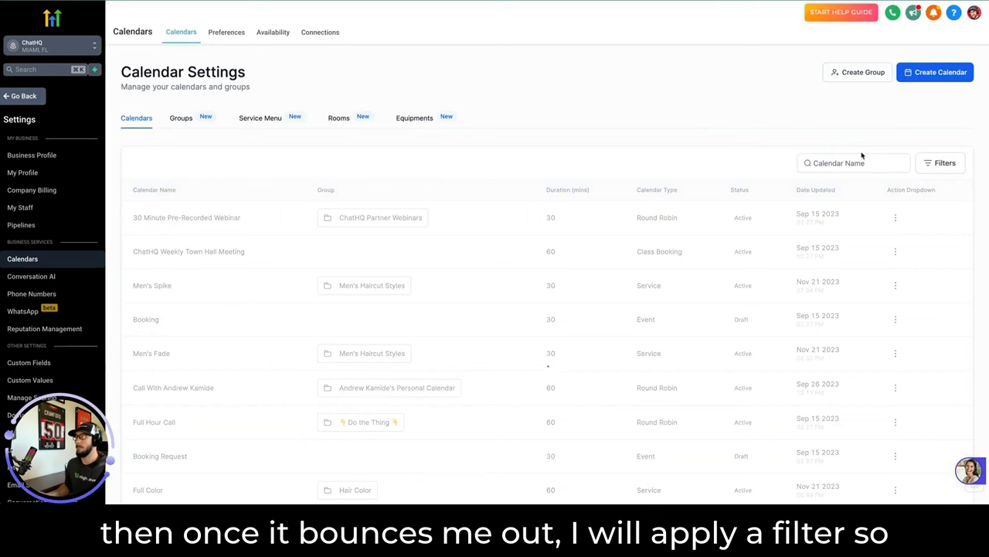
Filter the calendar list by the Service calendar type to show the eight service calendars.
left_click(947, 163)
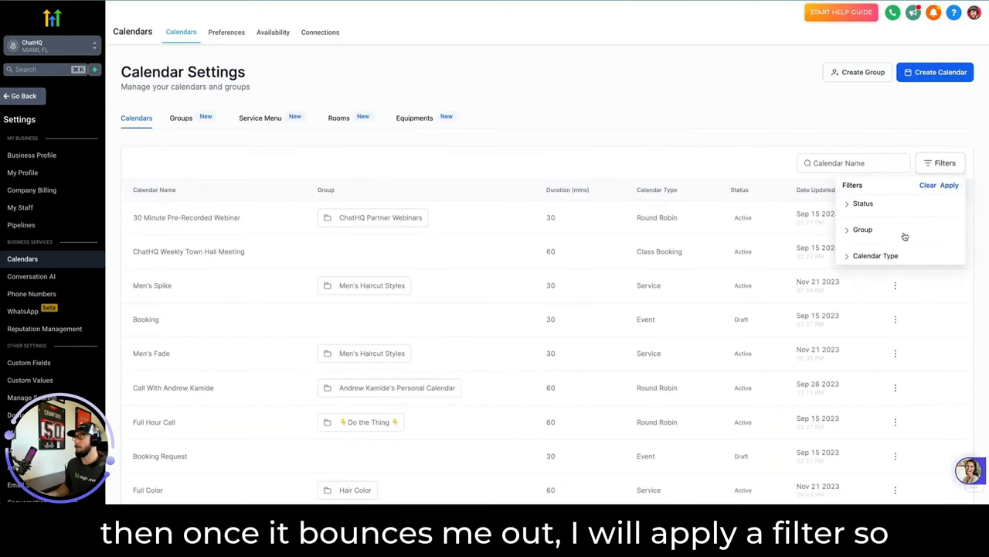
left_click(857, 256)
left_click(859, 283)
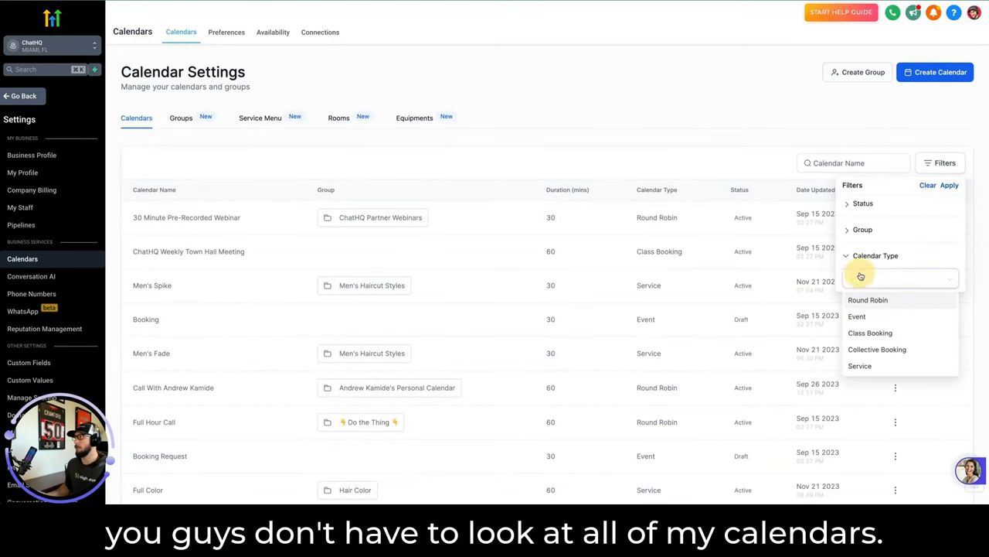
left_click(860, 365)
left_click(950, 185)
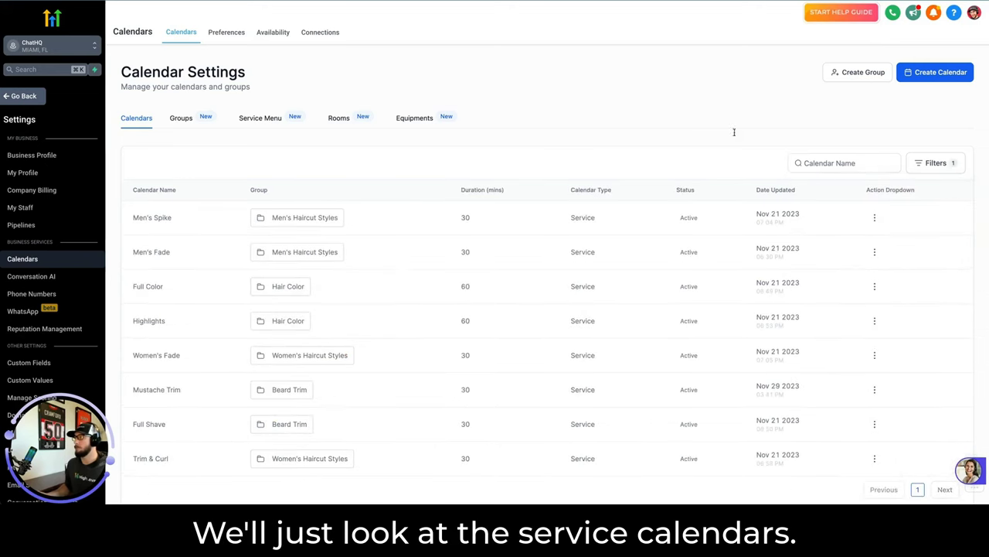
scroll(254, 283, "down", 1)
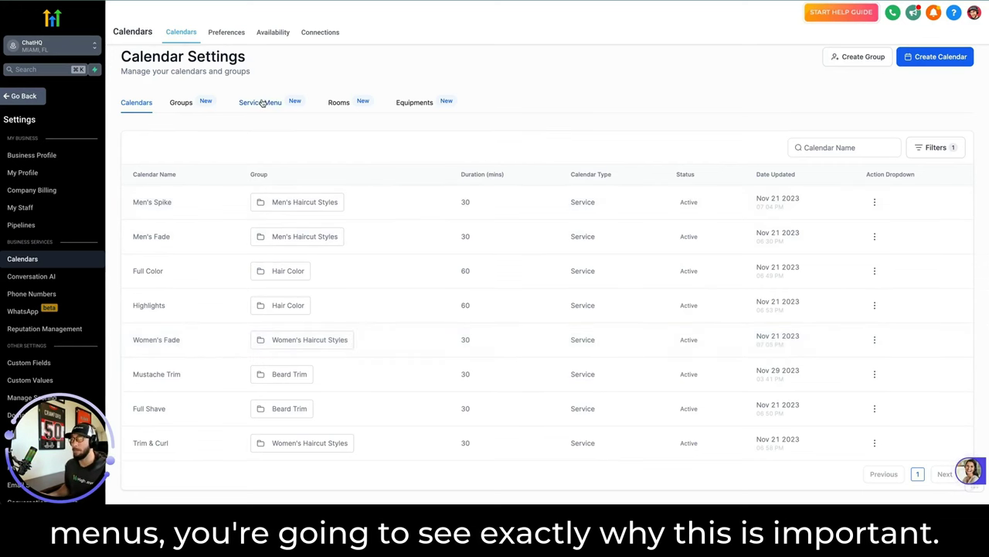
Open the existing service menu for editing at its services step.
left_click(263, 103)
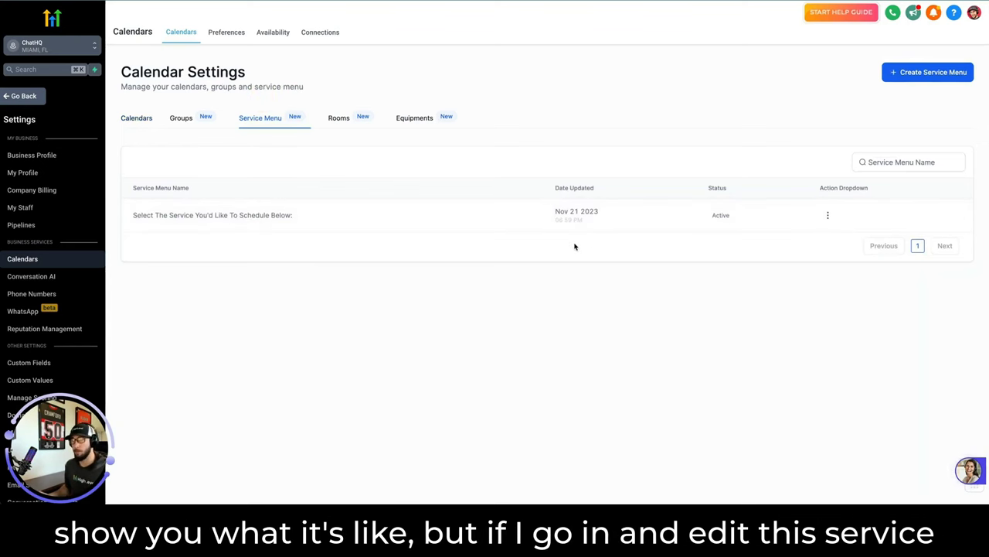
left_click(827, 216)
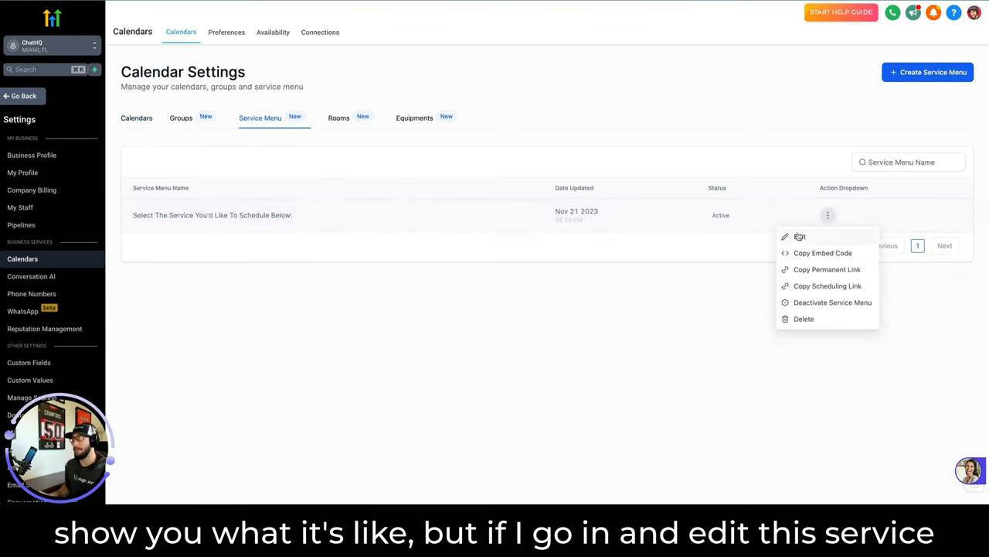
left_click(798, 235)
scroll(797, 238, "down", 1)
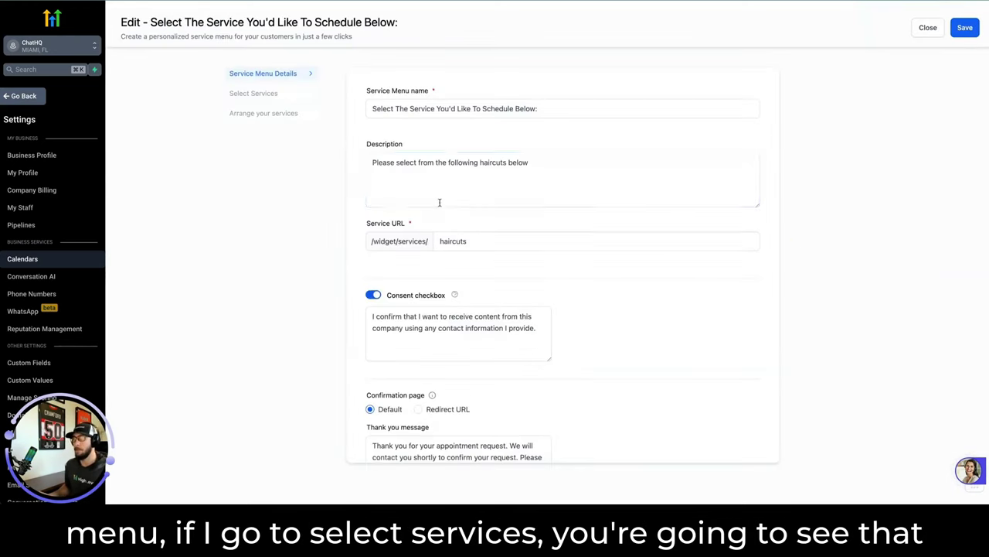
left_click(259, 96)
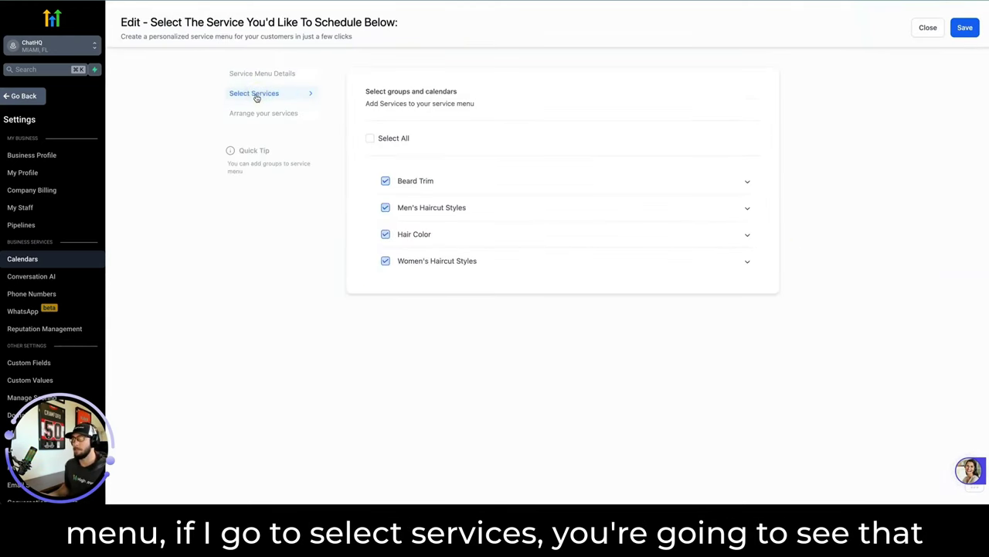
Add Mustache Trim under Beard Trim, save the menu, and return to the service menus.
left_click(749, 185)
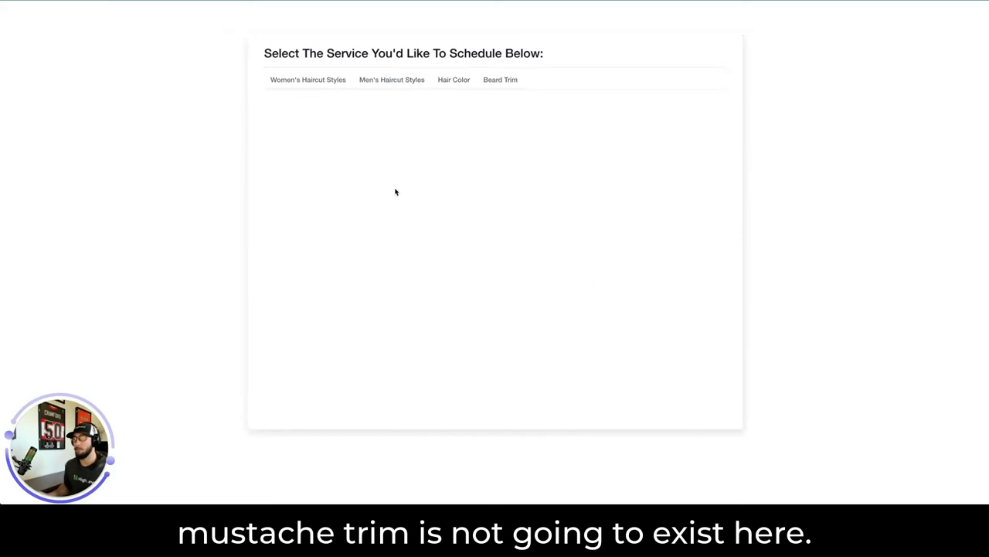
scroll(395, 190, "down", 2)
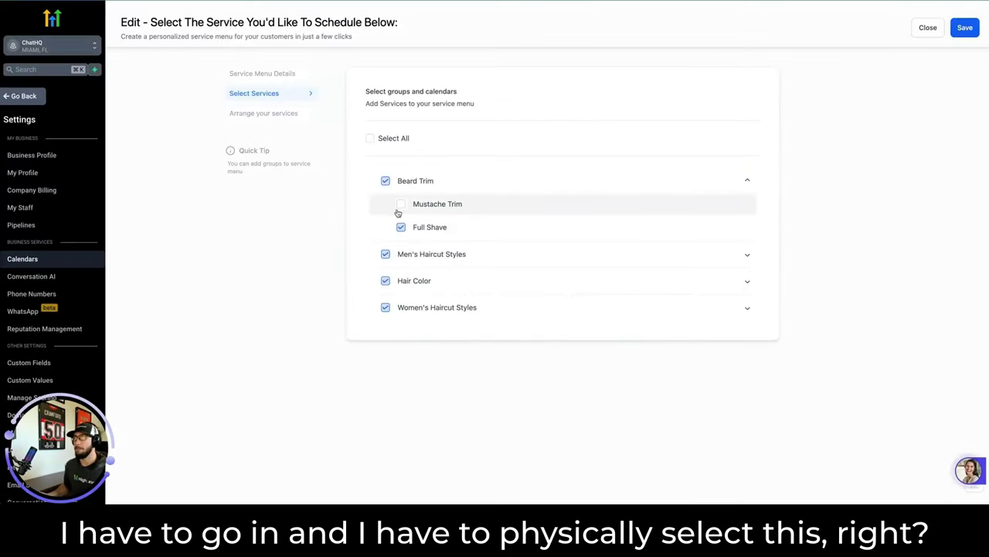
left_click(400, 204)
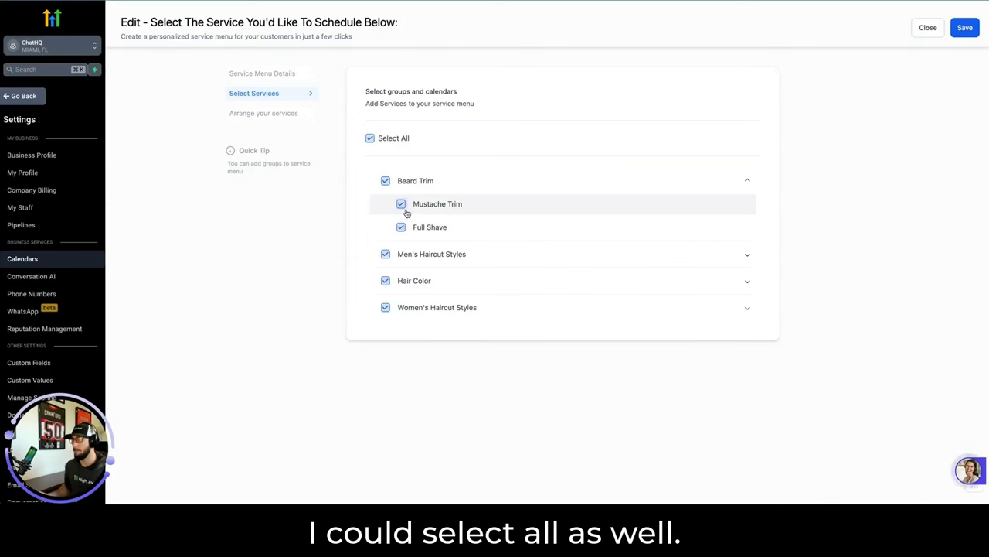
left_click(961, 28)
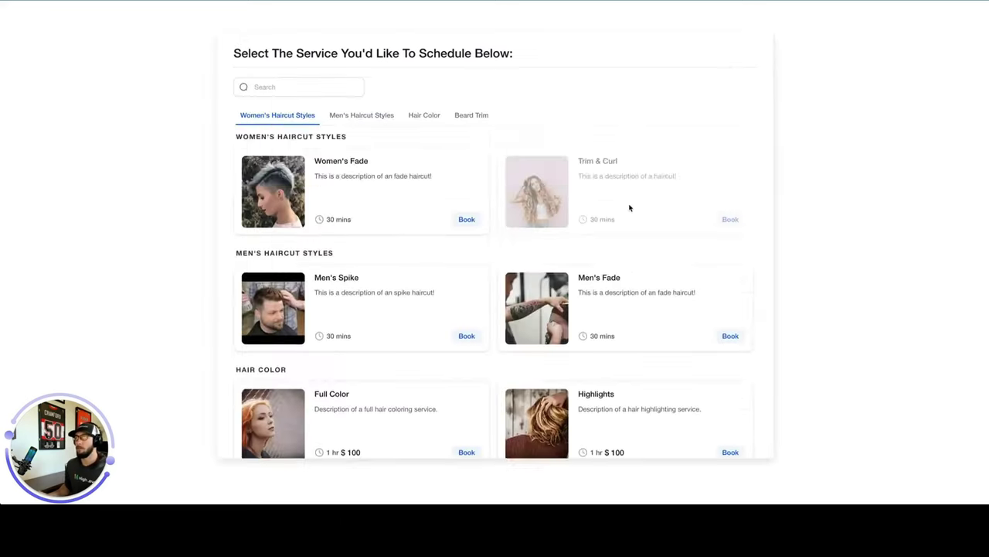
scroll(618, 309, "down", 2)
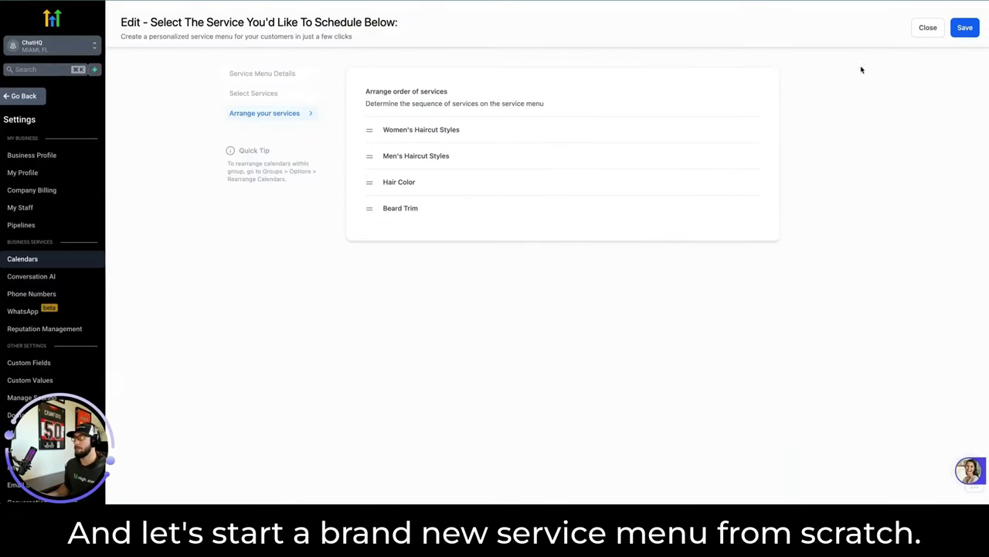
left_click(930, 29)
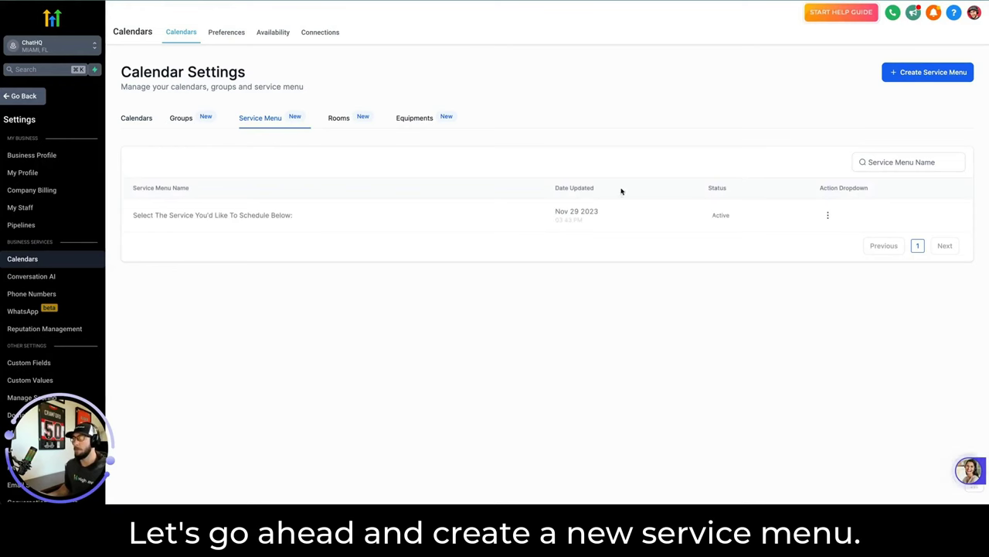
Create a service menu 'Schedule Your Haircut Appointment Below:' with a persuasive description and URL barbershop-123.
left_click(928, 72)
left_click(417, 146)
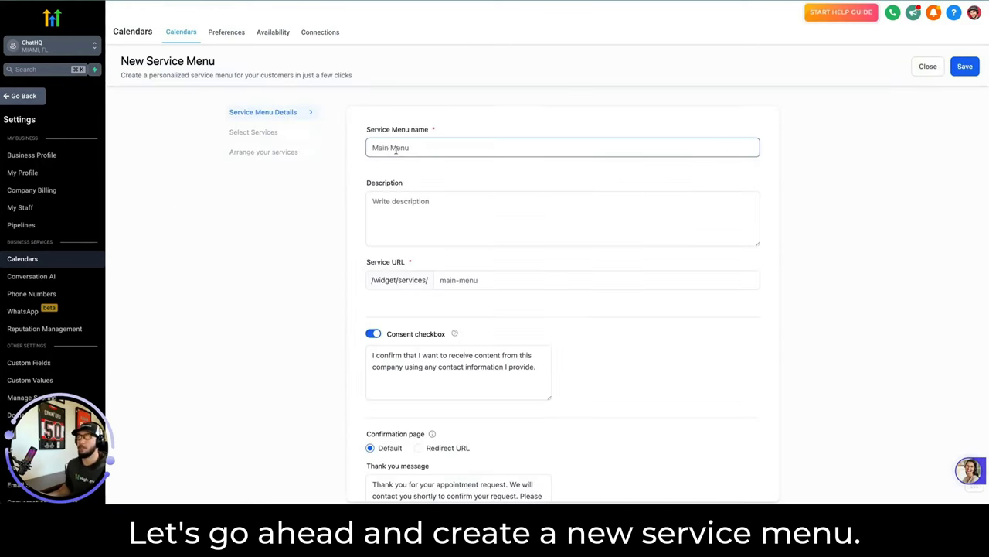
type("S")
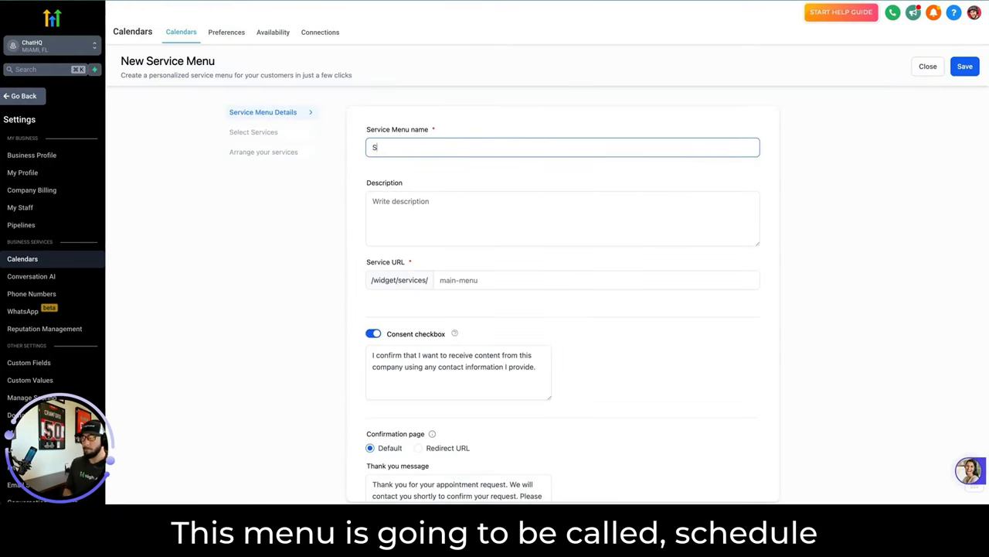
type("chedule Your Haircut Ap")
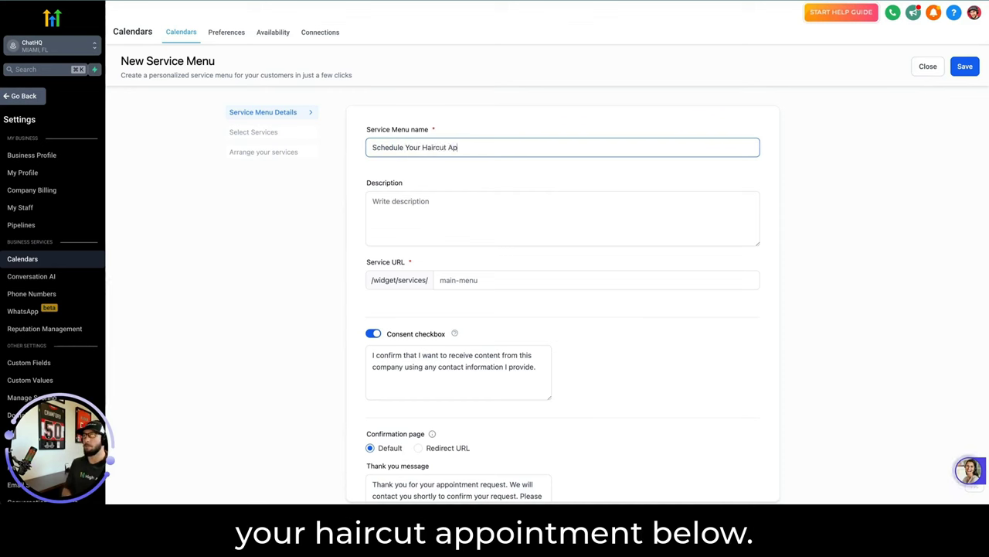
type("pointment Bel")
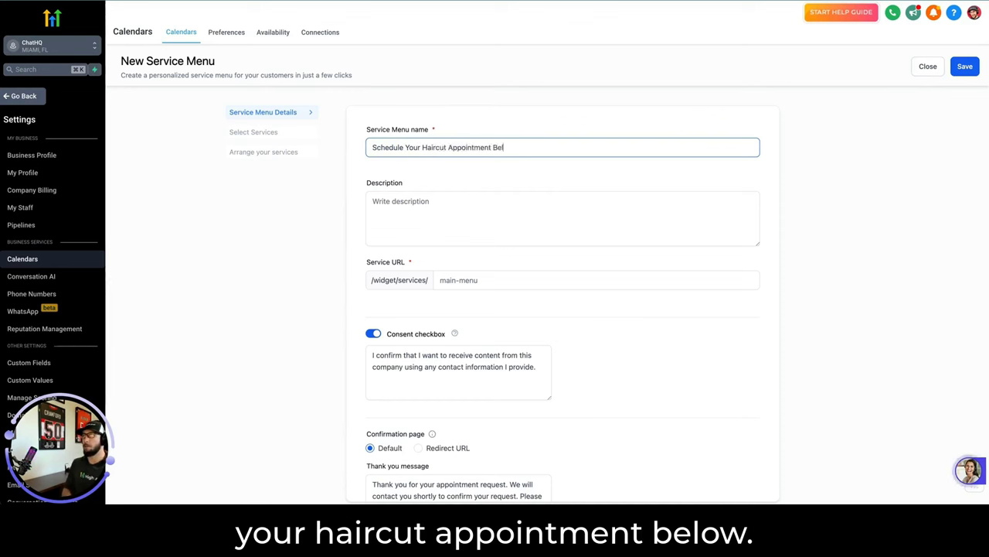
type("ow:")
left_click(454, 218)
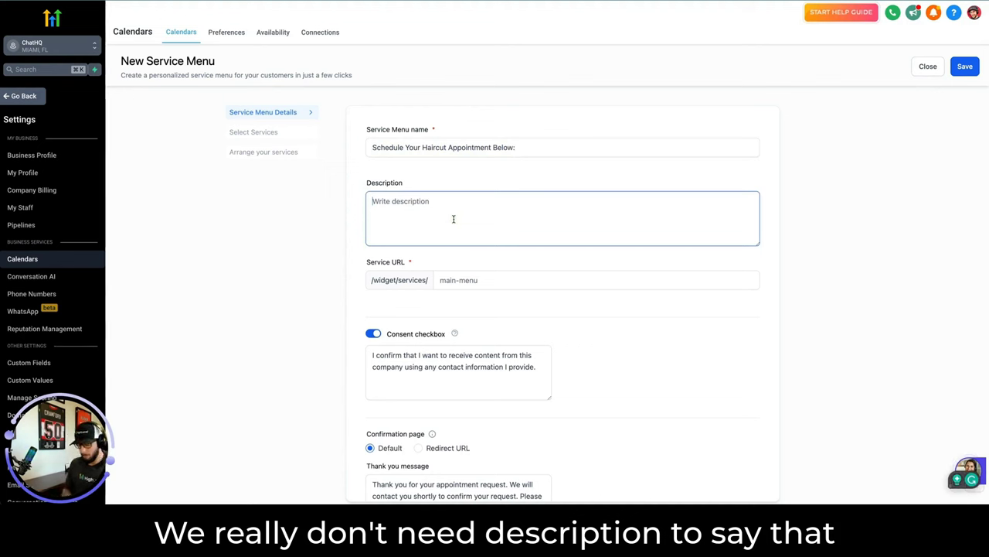
type("This is an")
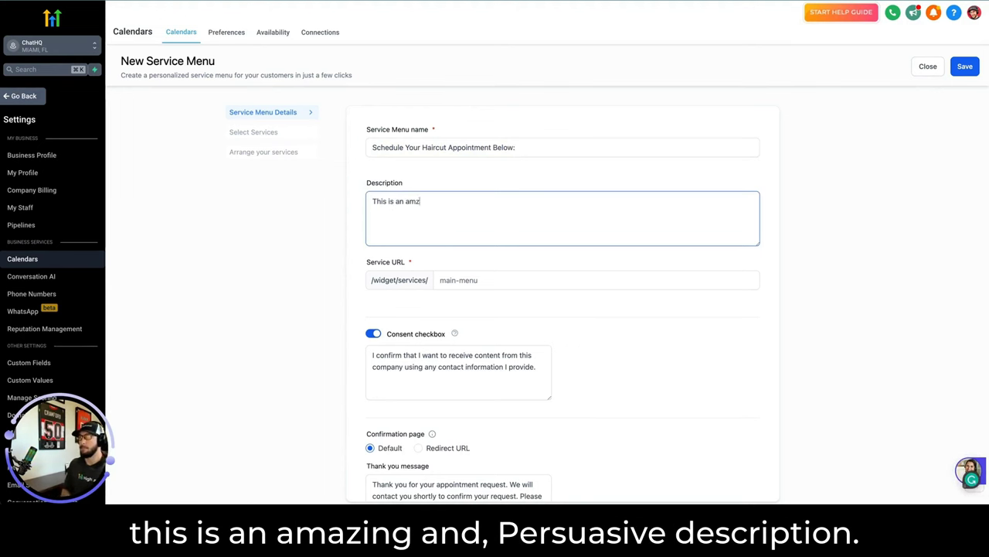
type(" amazing and persua")
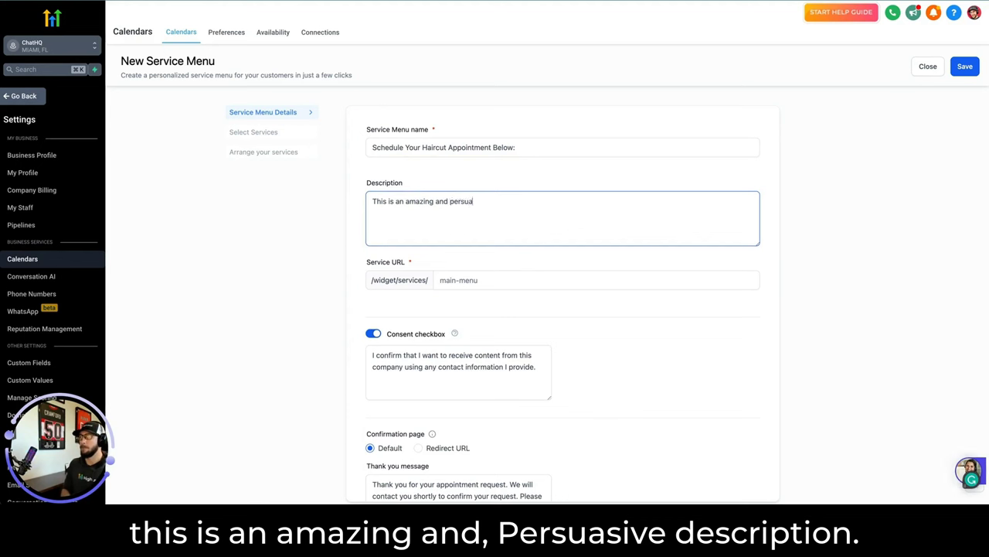
type("sive description!")
left_click(512, 276)
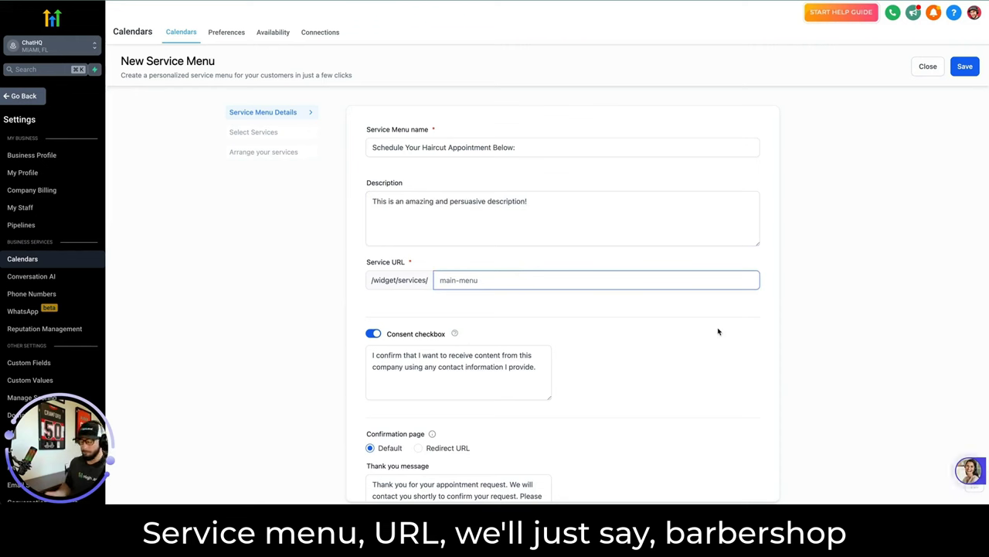
type("barbersh")
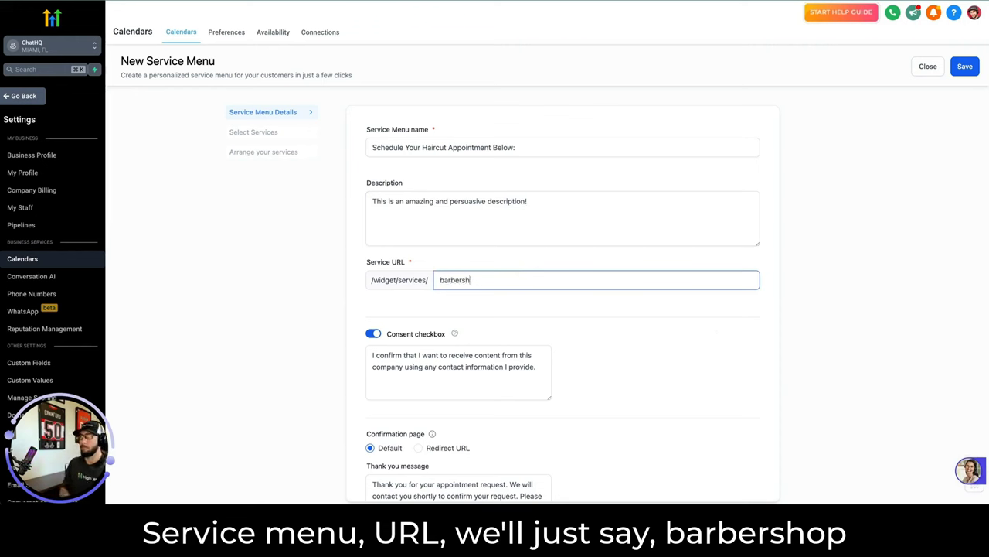
type("op-123")
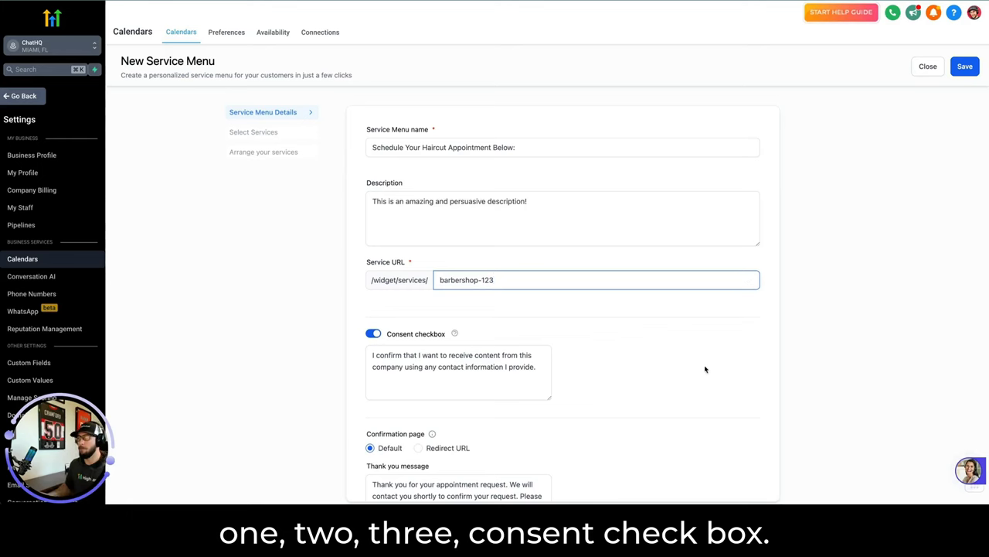
Review the consent and thank-you wording, keep the default thank-you confirmation, and save the details.
scroll(705, 368, "down", 1)
left_click(417, 314)
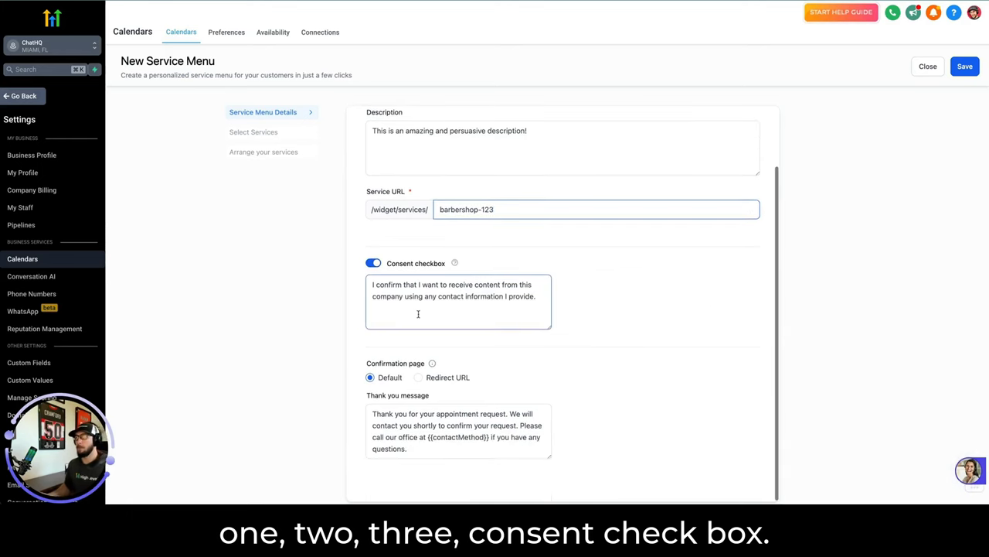
left_click(472, 296)
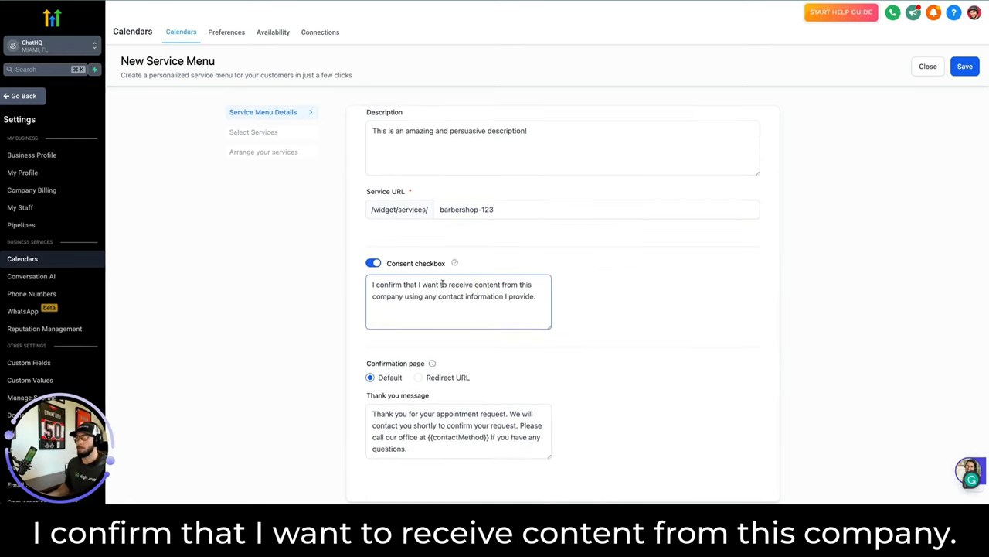
left_click_drag(534, 298, 367, 283)
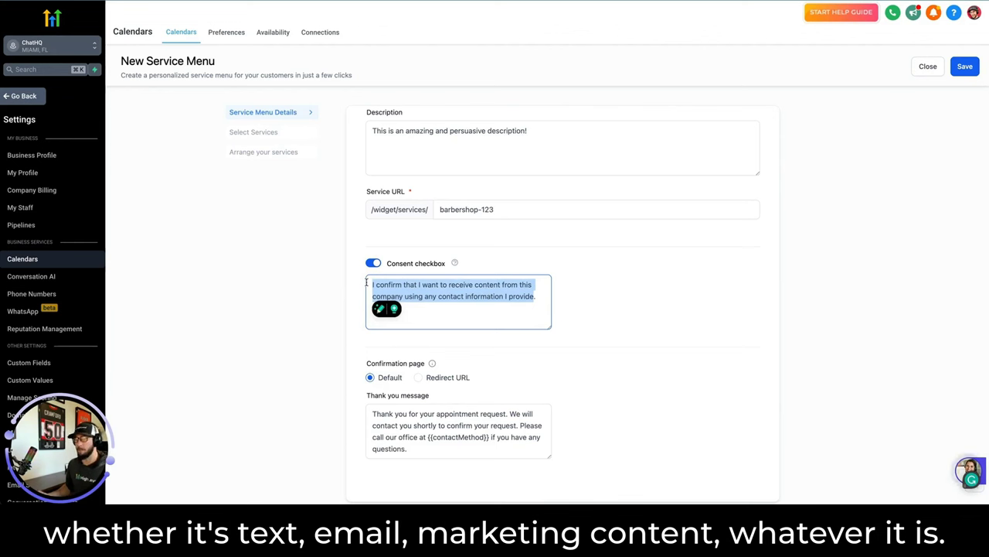
left_click(559, 360)
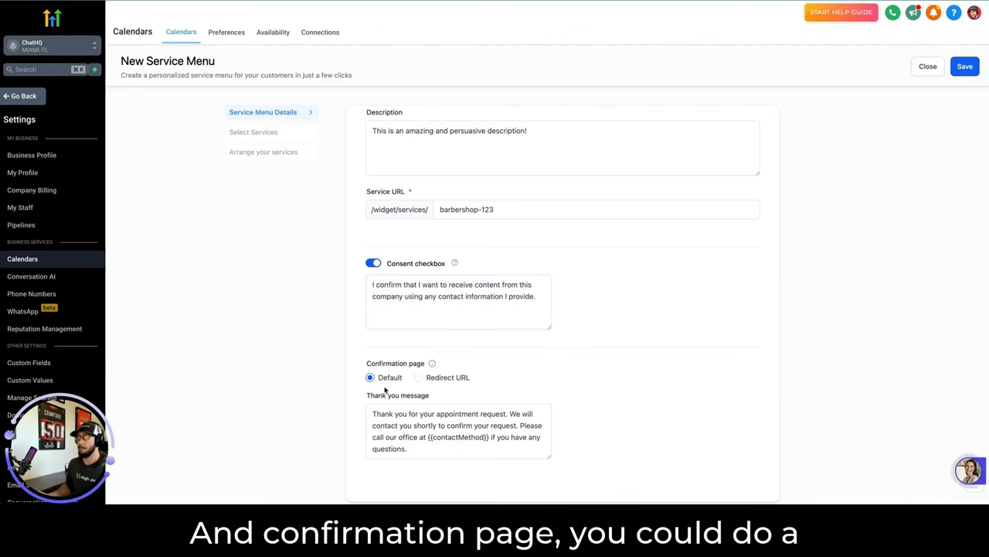
left_click_drag(420, 453, 369, 407)
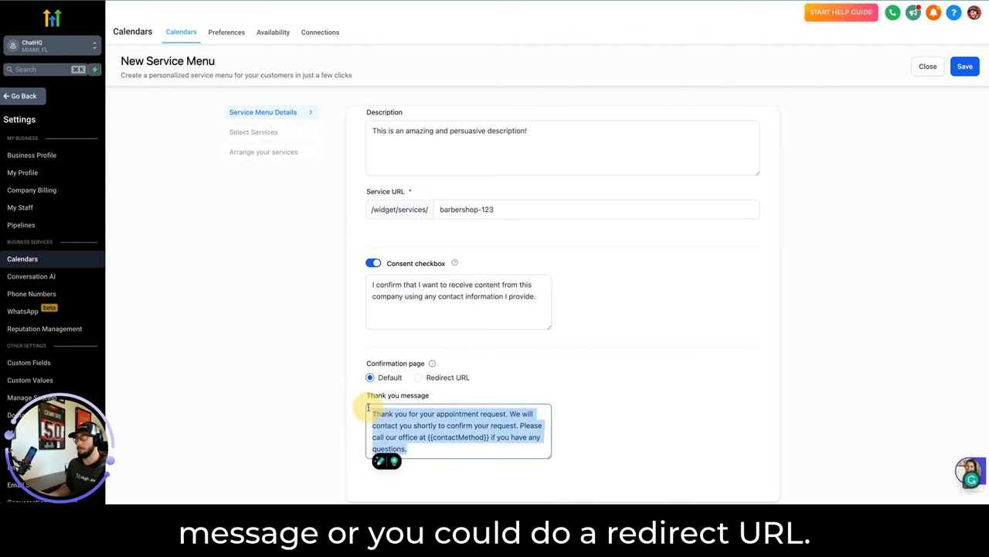
left_click(422, 377)
left_click(369, 437)
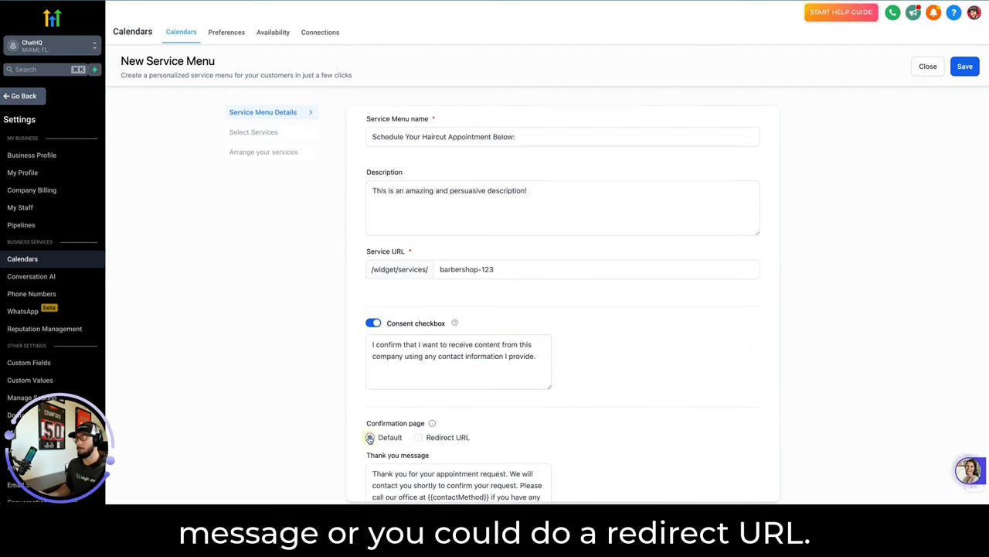
scroll(629, 342, "down", 1)
scroll(629, 343, "up", 1)
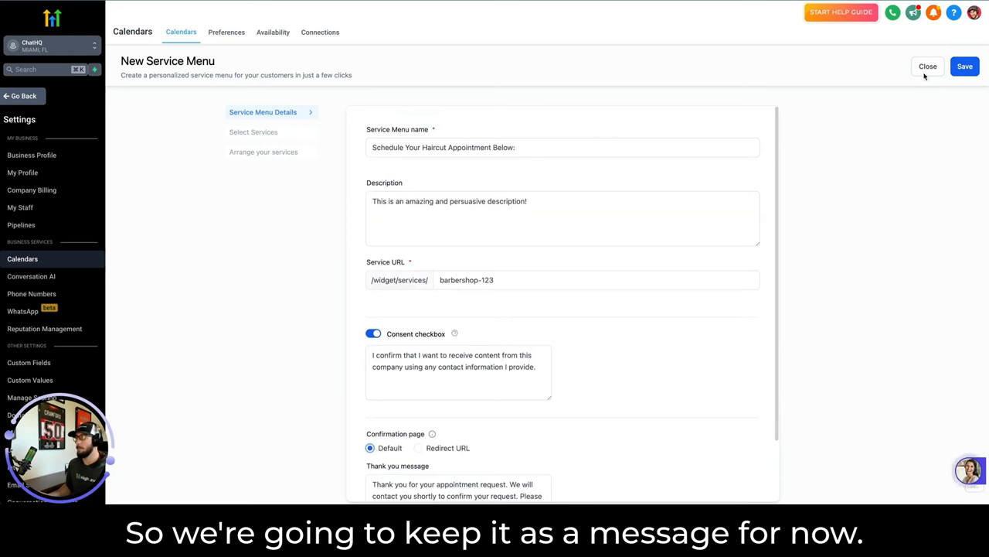
left_click(964, 67)
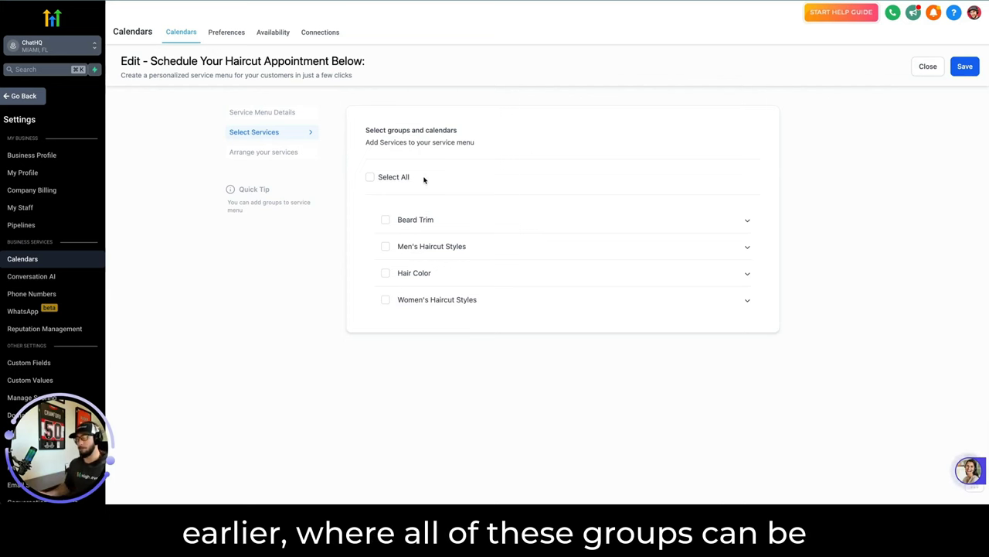
Expand the Beard Trim, Men's Haircut Styles, Hair Color and Women's Haircut Styles groups.
left_click(459, 224)
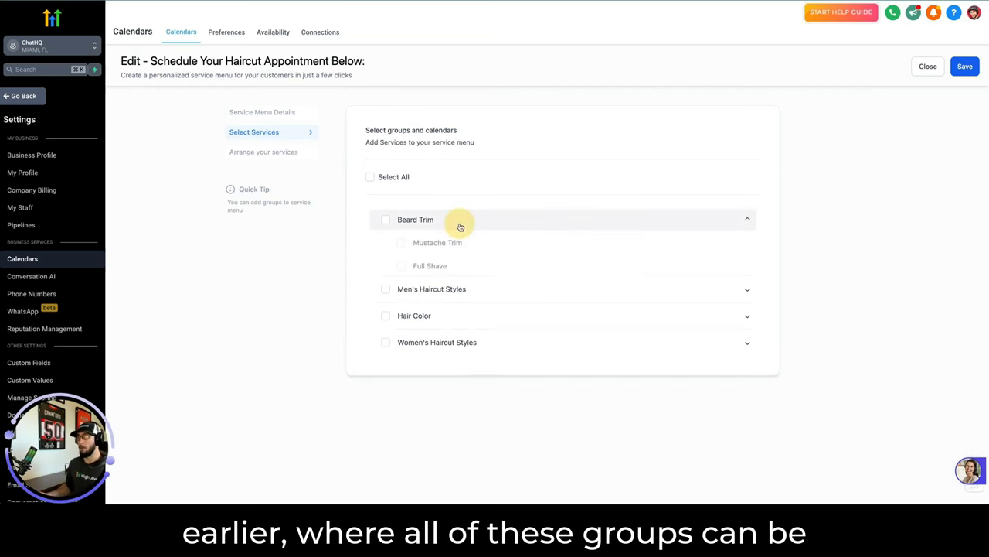
left_click(526, 292)
left_click(510, 374)
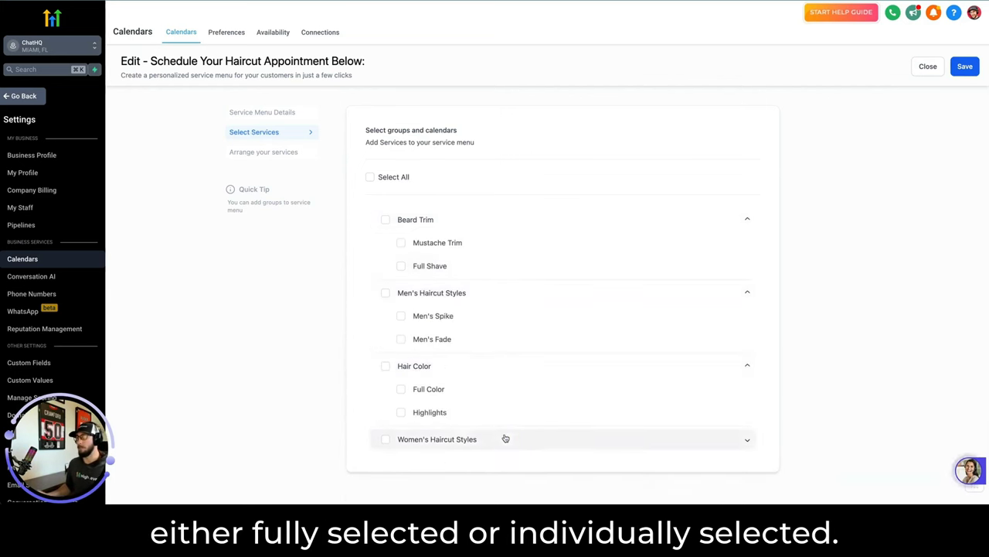
left_click(506, 438)
scroll(479, 374, "down", 1)
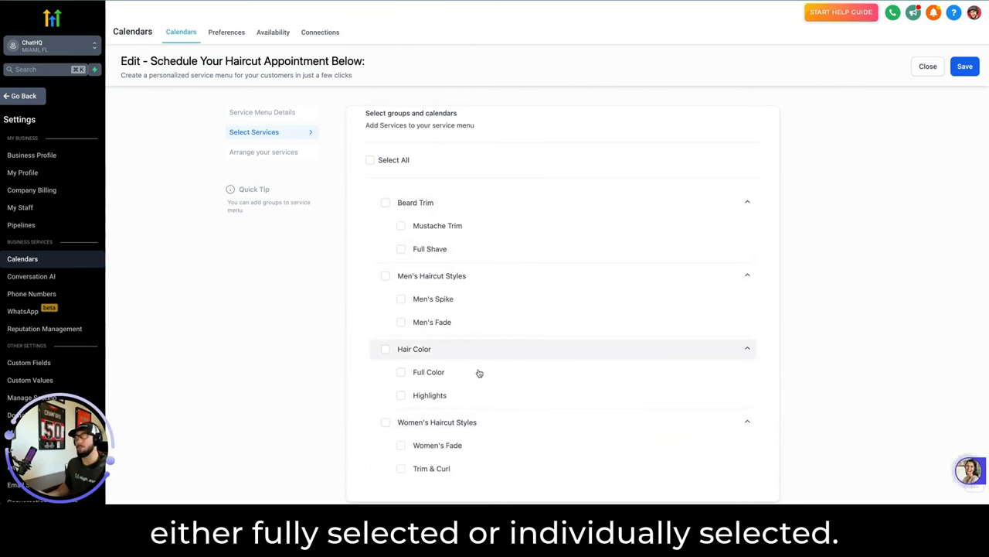
Select Mustache Trim, Men's Spike, Full Color and Women's Fade for the menu.
left_click(401, 446)
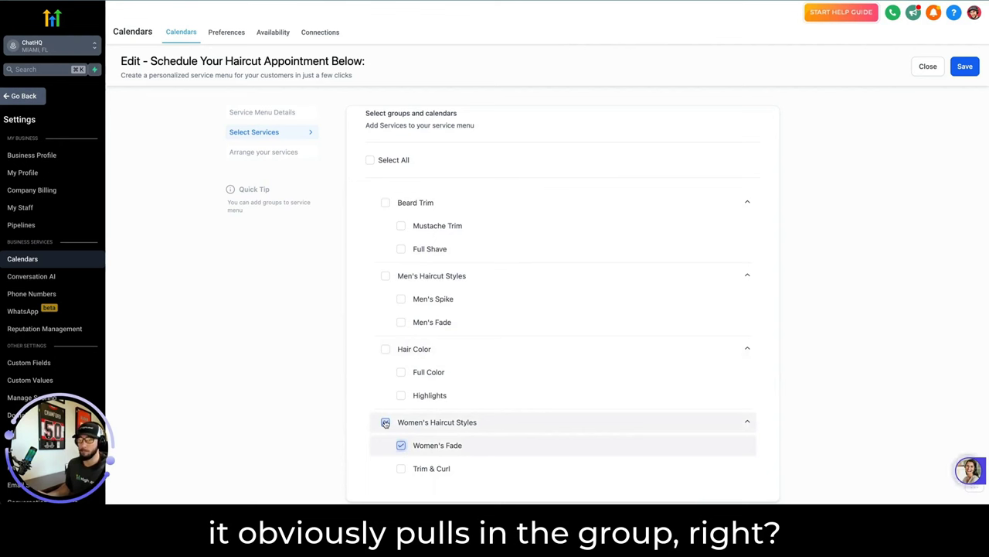
left_click(400, 445)
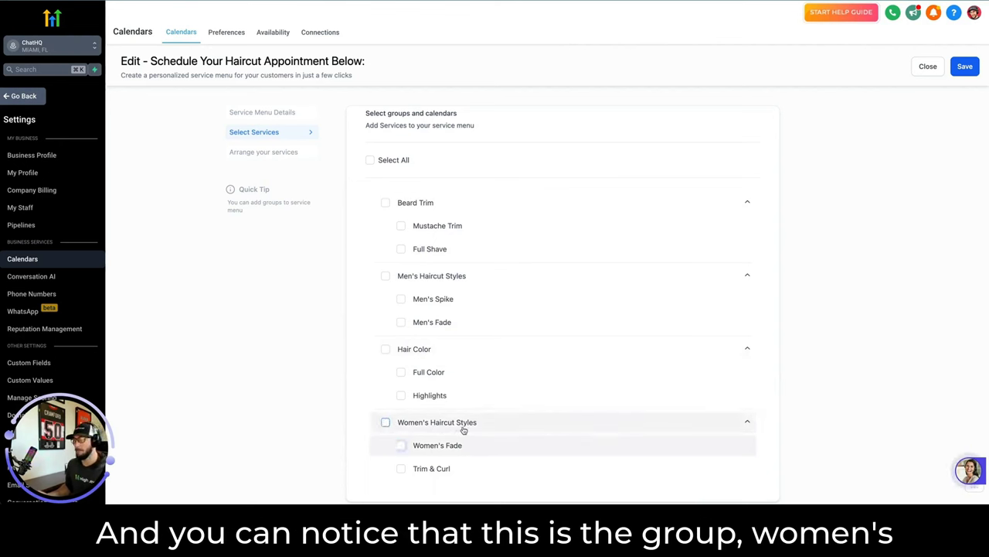
left_click(401, 448)
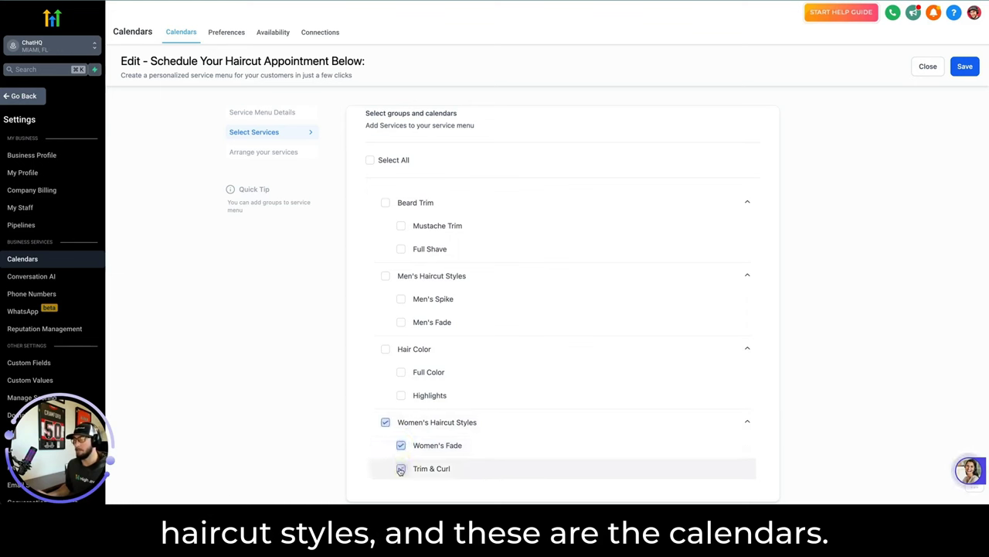
left_click(401, 447)
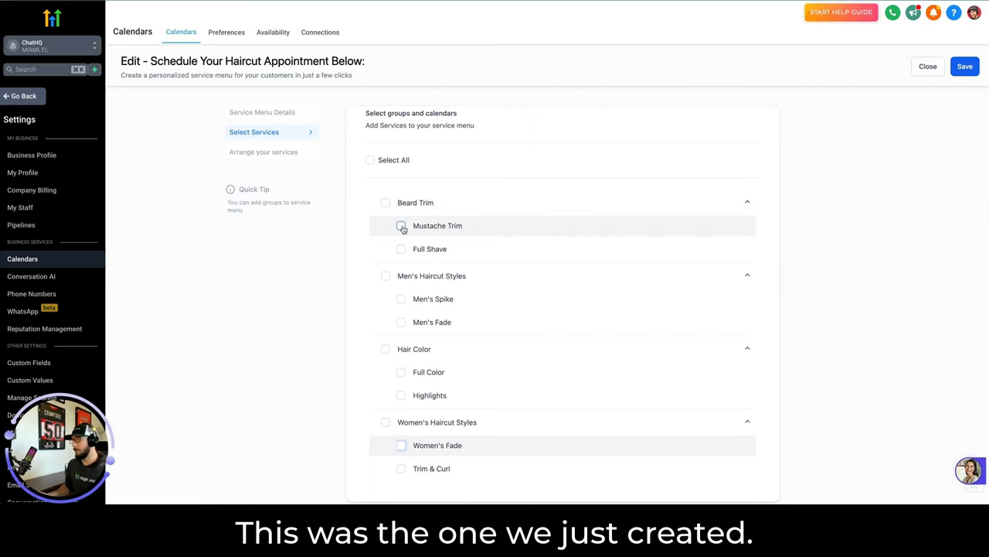
left_click(401, 227)
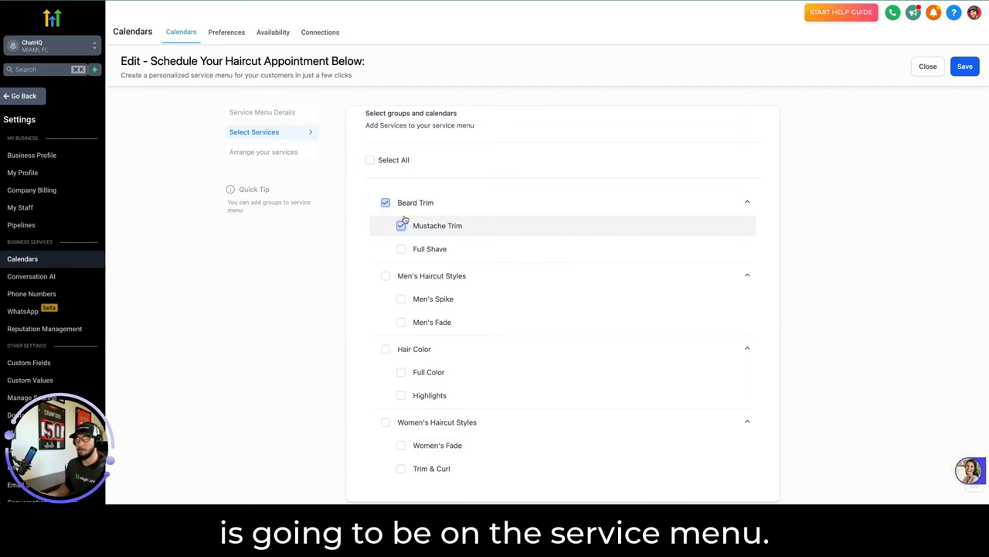
left_click(401, 299)
left_click(400, 372)
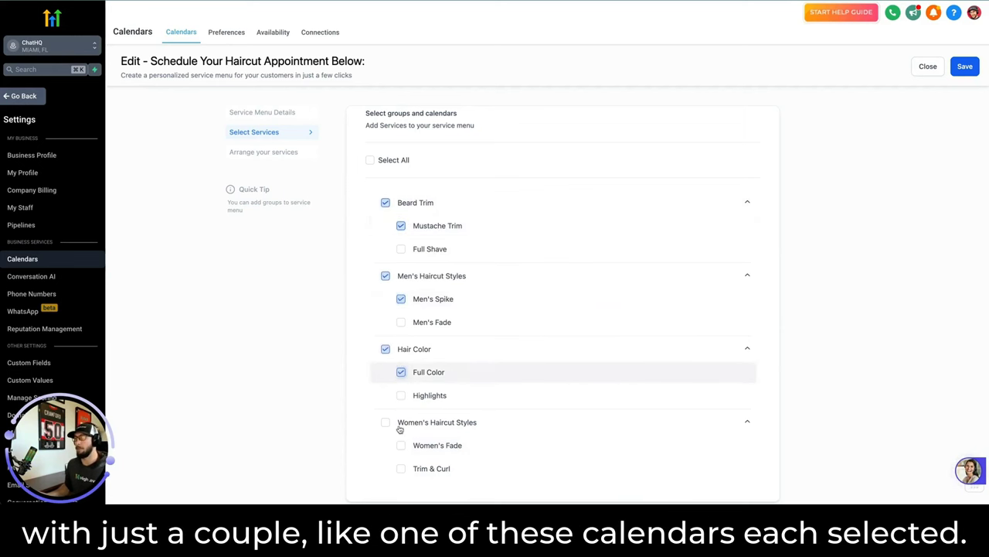
left_click(401, 445)
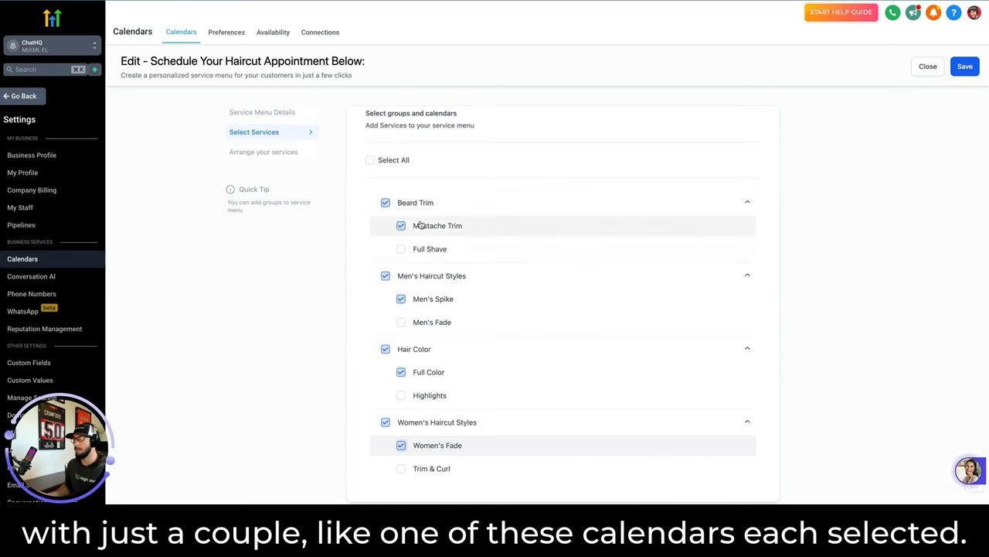
Order the groups Women's Haircut Styles, Men's Haircut Styles, Beard Trim, Hair Color, then save.
left_click(965, 67)
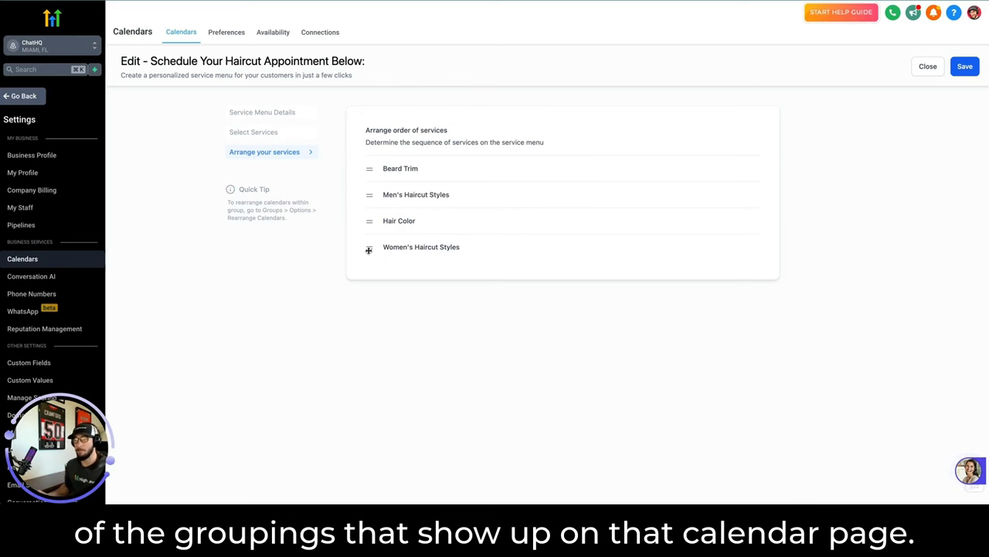
left_click(370, 195)
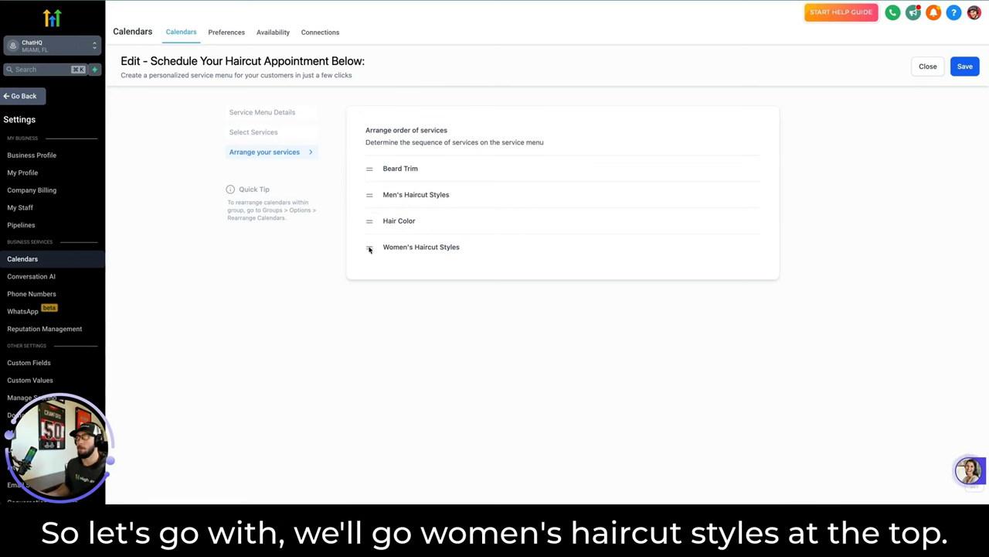
left_click(370, 245)
left_click_drag(369, 247, 368, 165)
left_click_drag(371, 223, 368, 194)
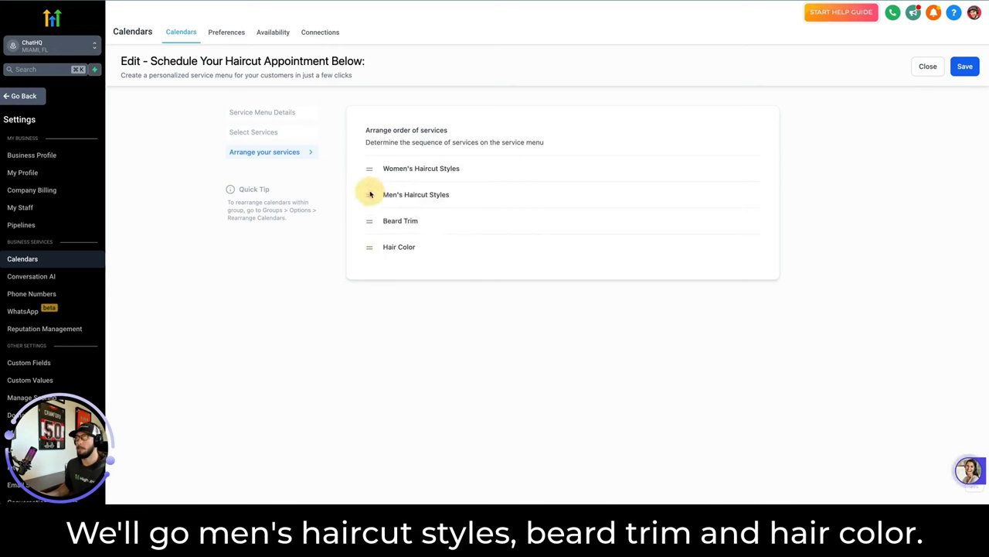
left_click(964, 66)
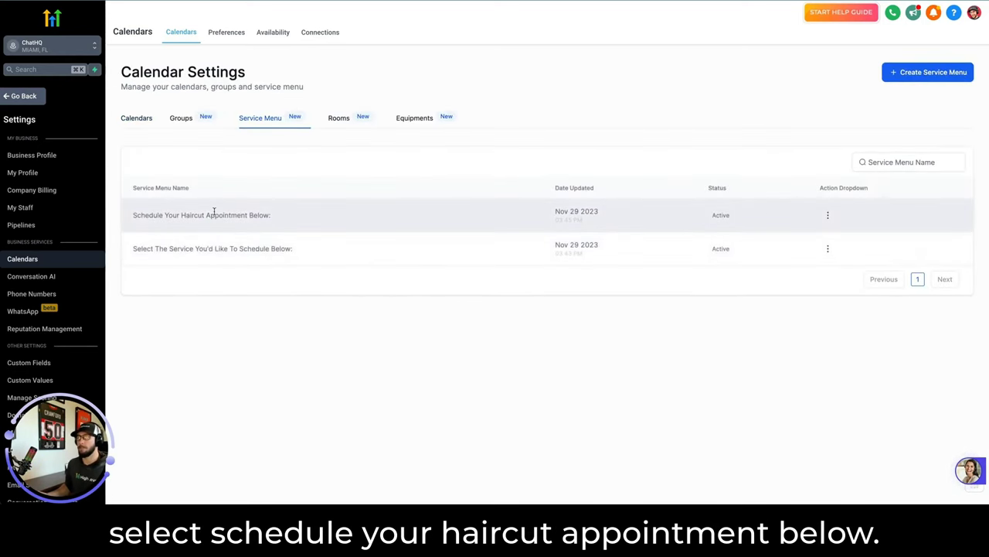
Copy the haircut menu's permanent link and check its booking page lists only four services.
left_click(828, 215)
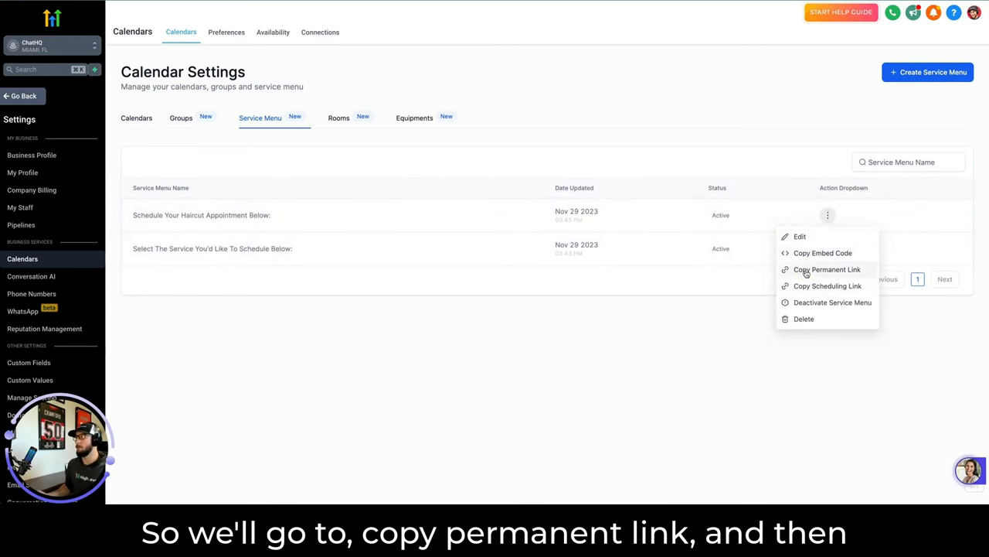
left_click(806, 271)
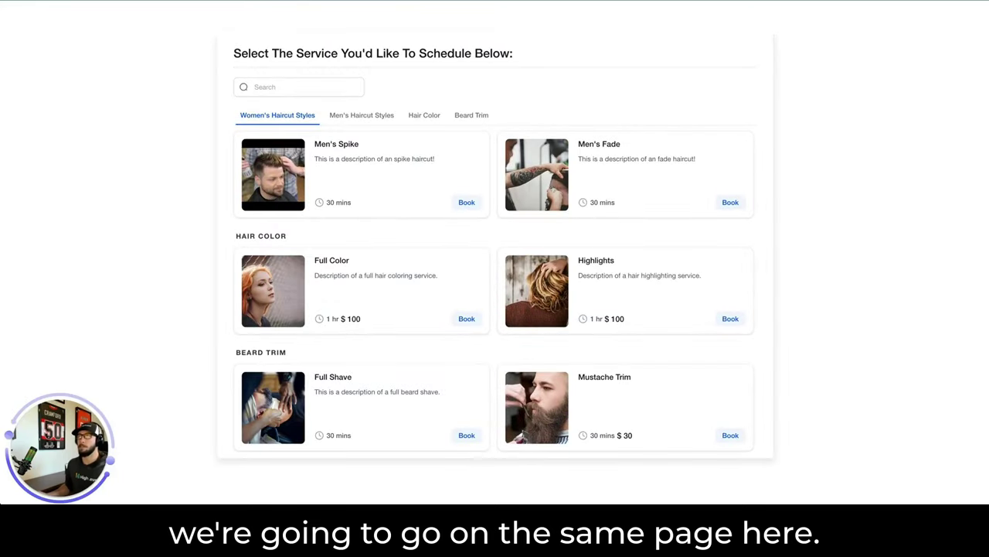
key("super+l")
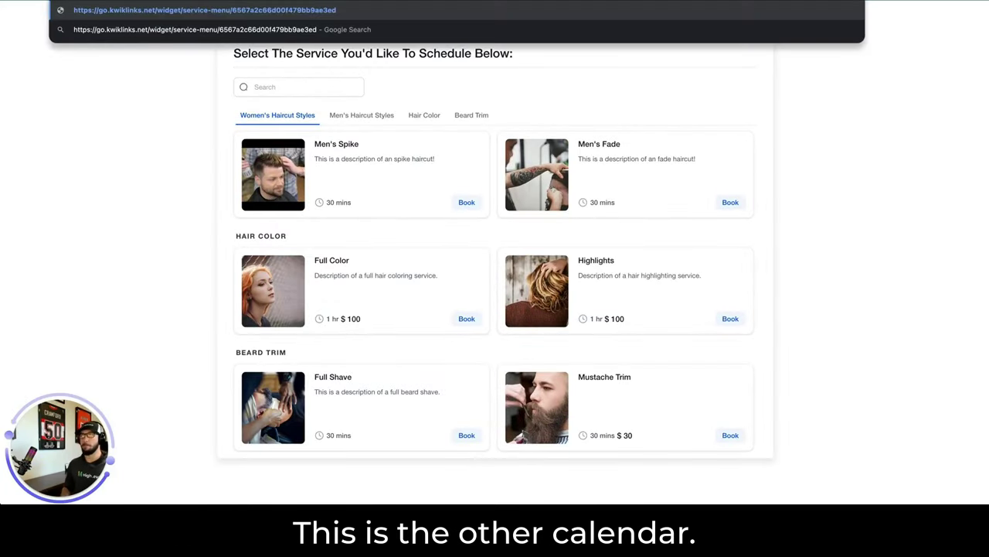
key("Escape")
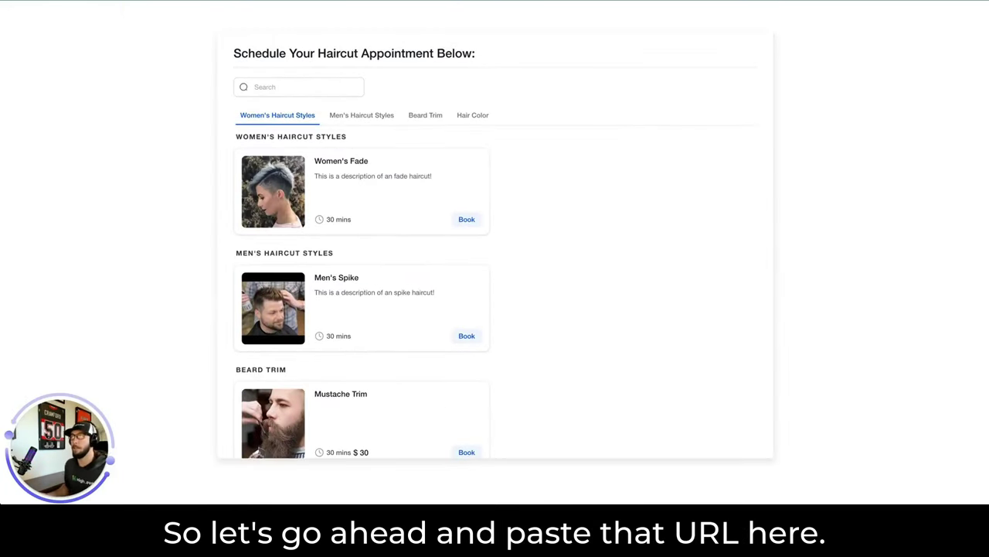
scroll(350, 267, "down", 2)
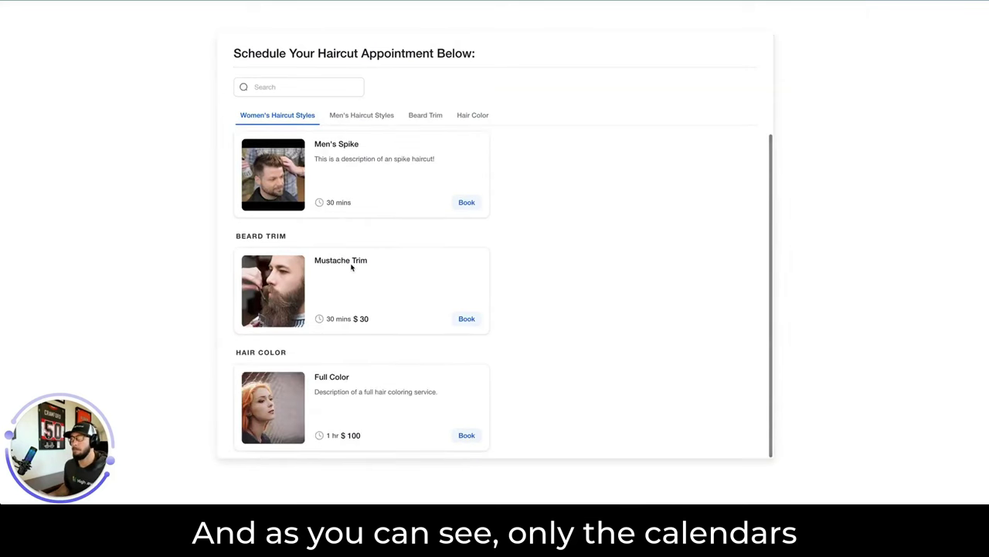
scroll(351, 263, "up", 2)
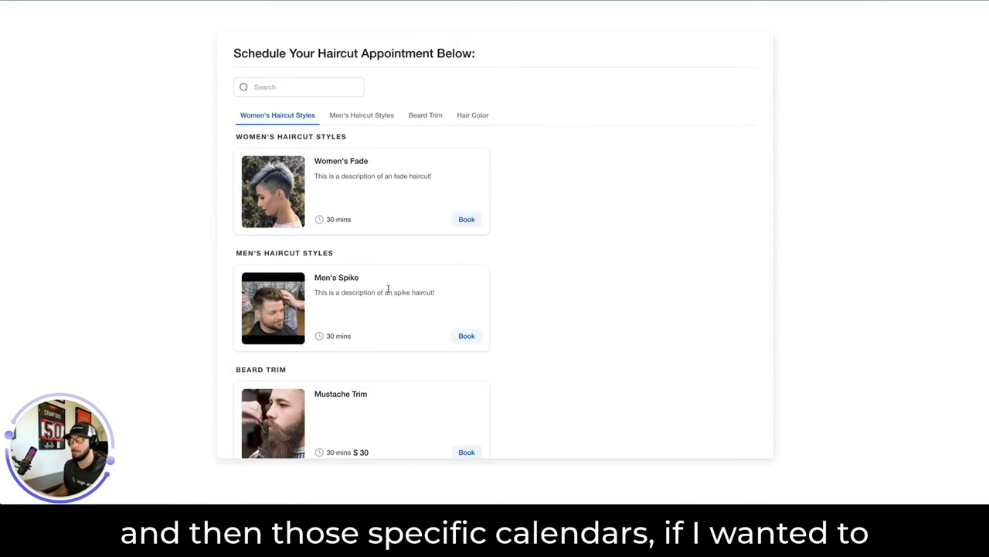
key("ctrl+w")
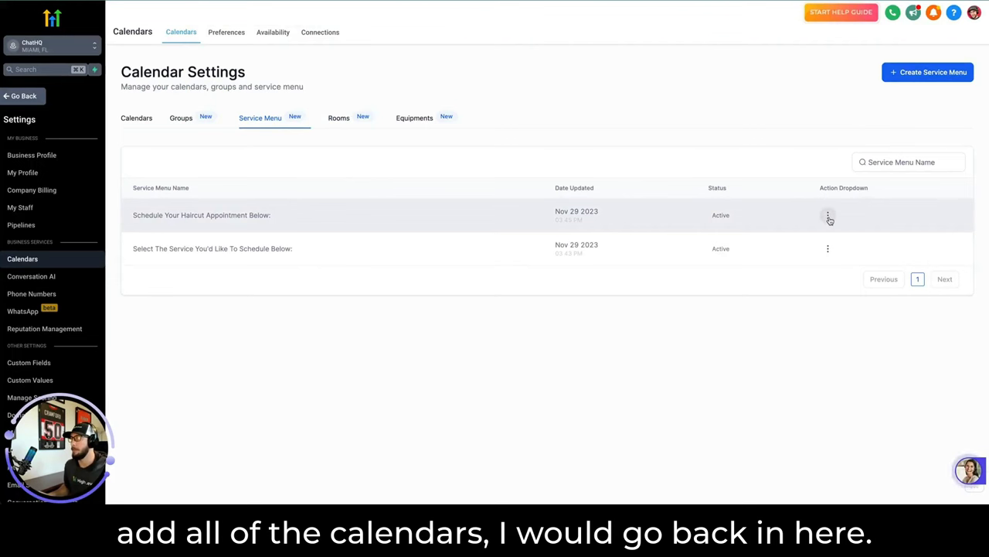
Edit the haircut menu, select all calendars across the four groups, and save.
left_click(828, 215)
left_click(796, 239)
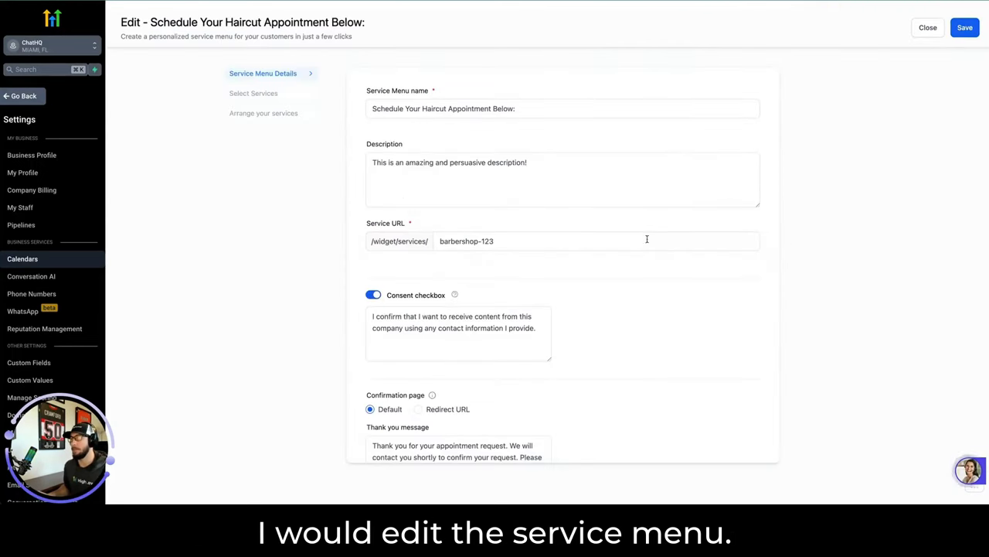
left_click(252, 93)
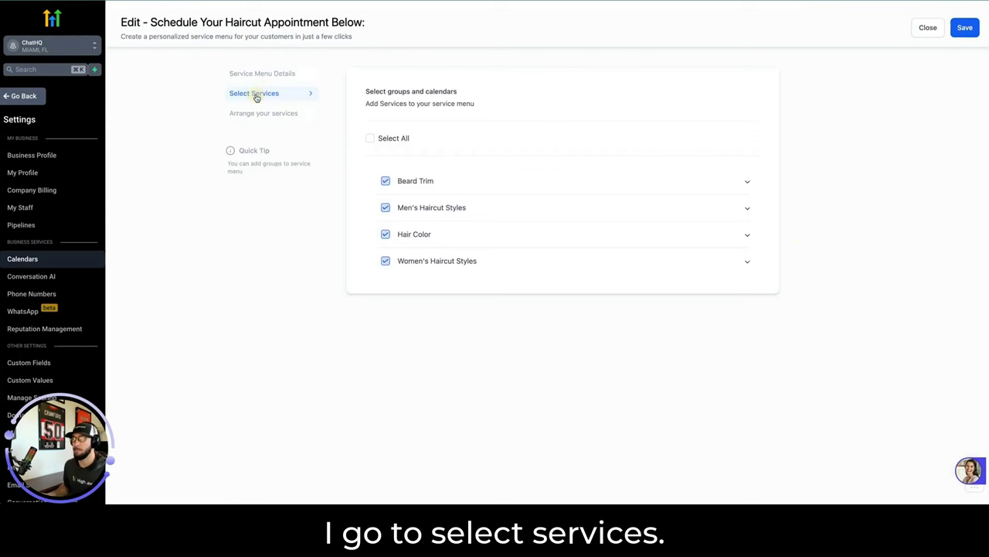
left_click(671, 185)
left_click(671, 253)
left_click(633, 330)
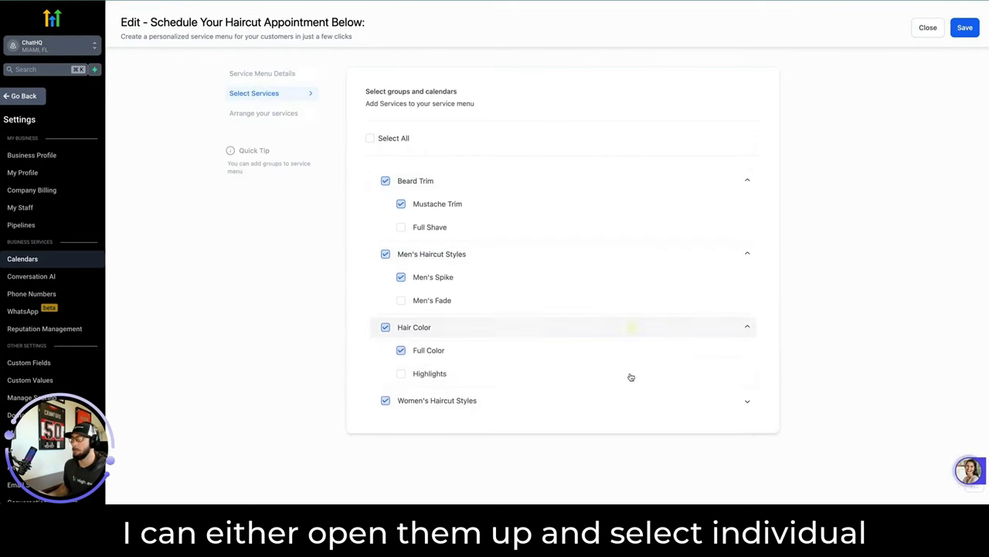
left_click(625, 402)
left_click(369, 138)
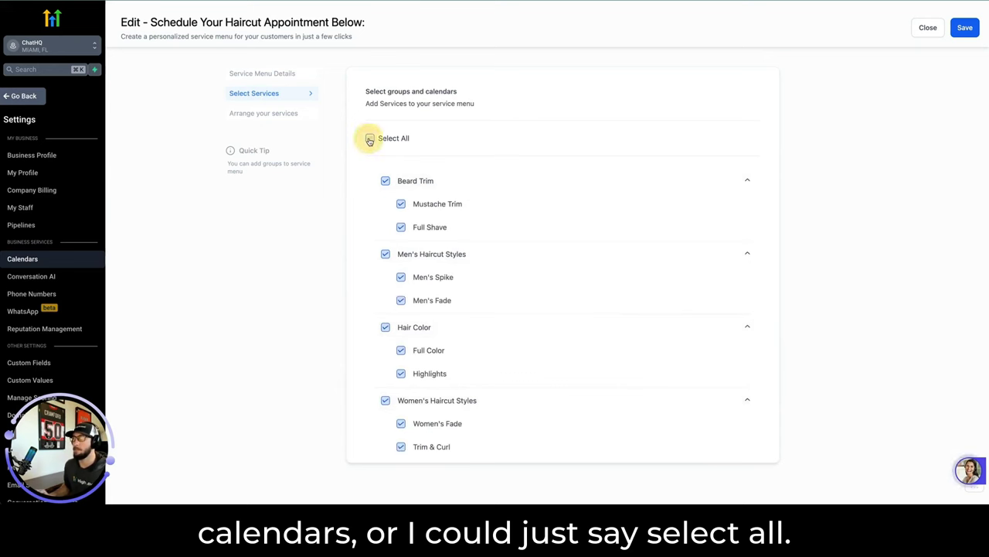
left_click(958, 26)
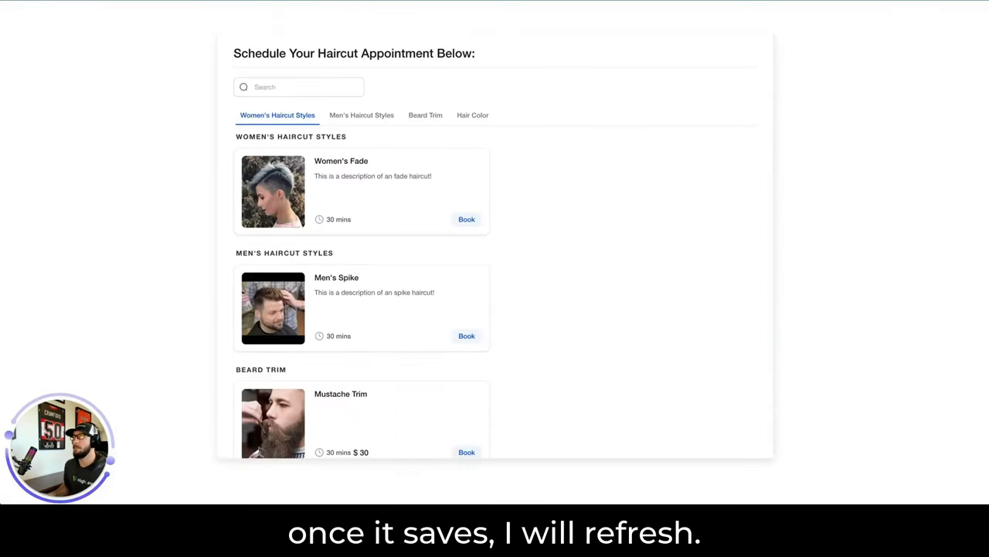
Reload the booking page and note Beard Trim is now listed first.
key("ctrl+r")
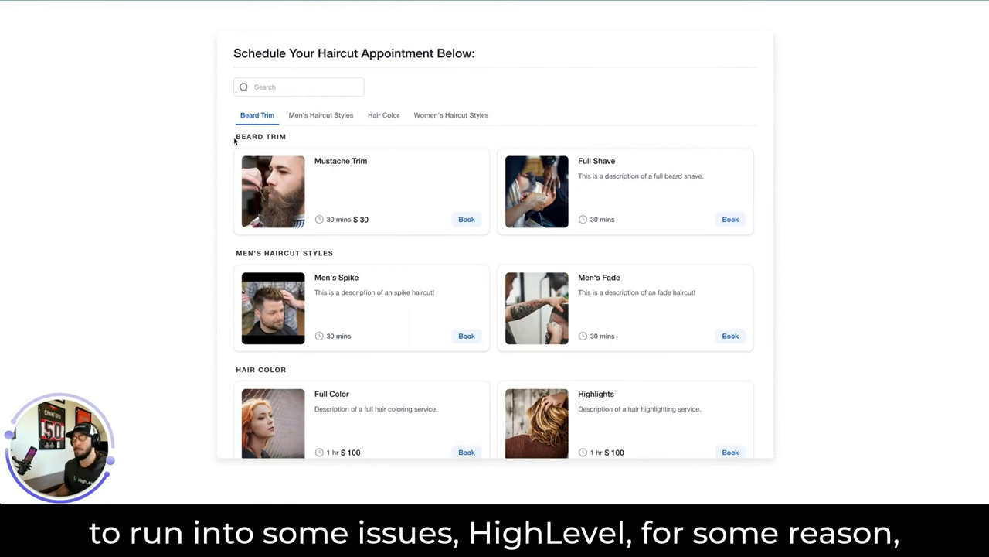
left_click_drag(235, 136, 286, 136)
left_click(334, 247)
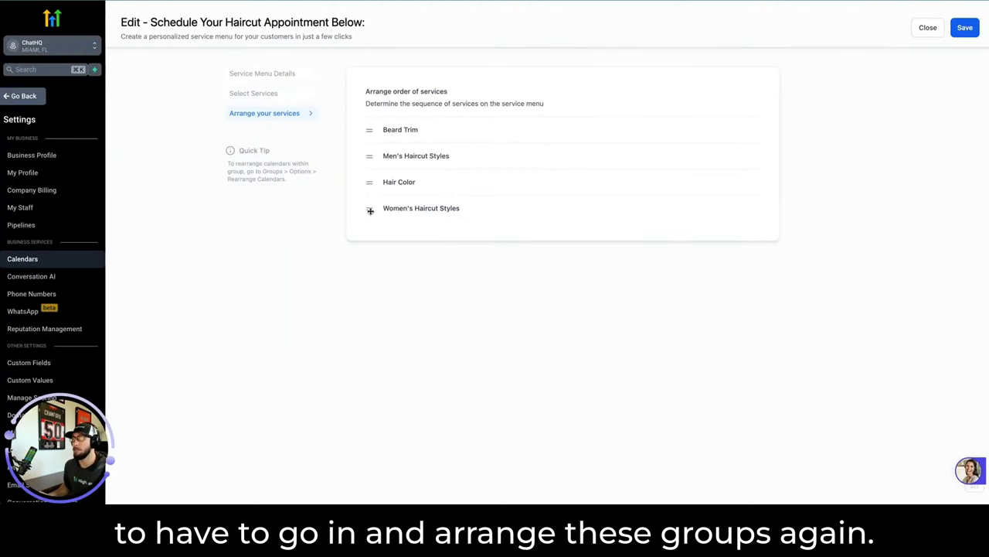
Move Women's Haircut Styles to the top and Men's second, save, and reload the booking page.
left_click_drag(370, 210, 368, 130)
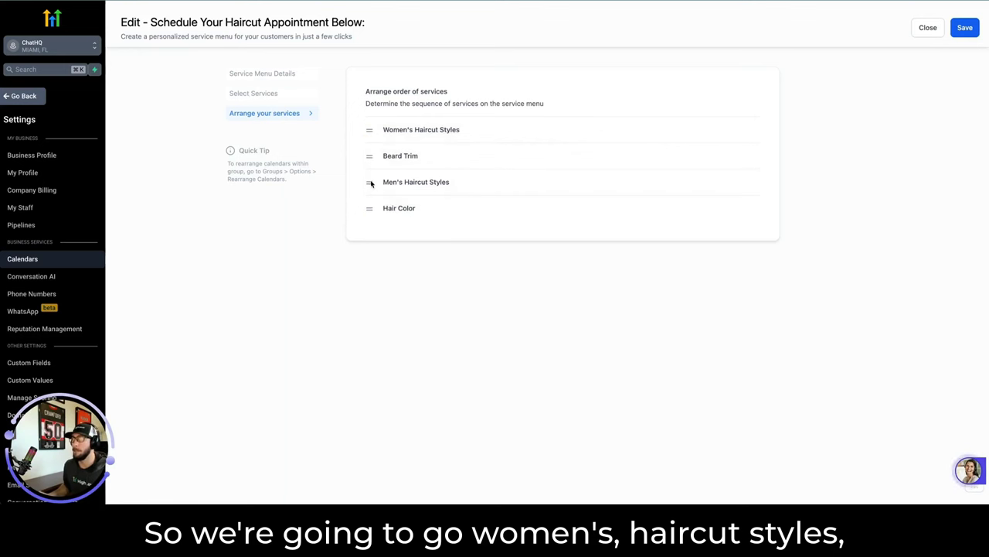
left_click_drag(371, 183, 369, 155)
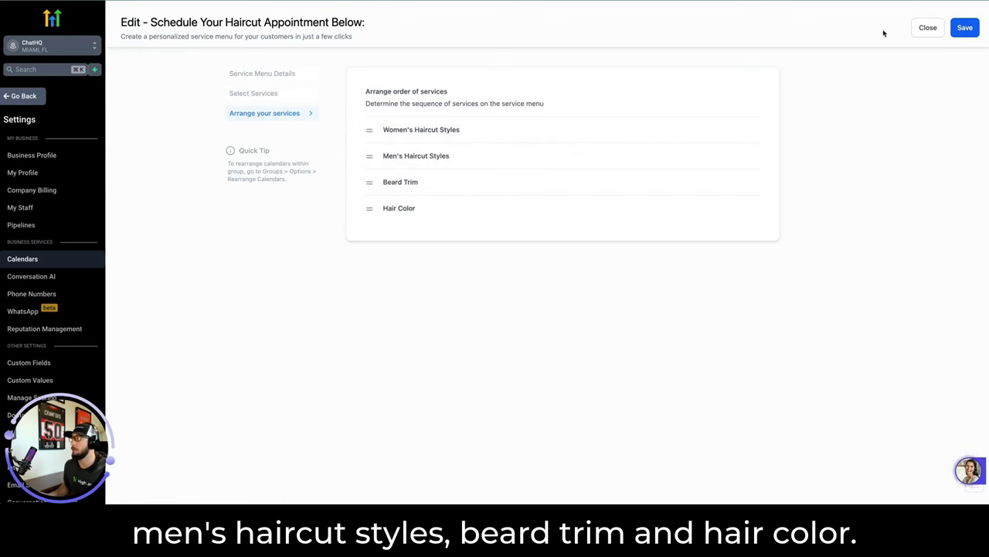
left_click(965, 28)
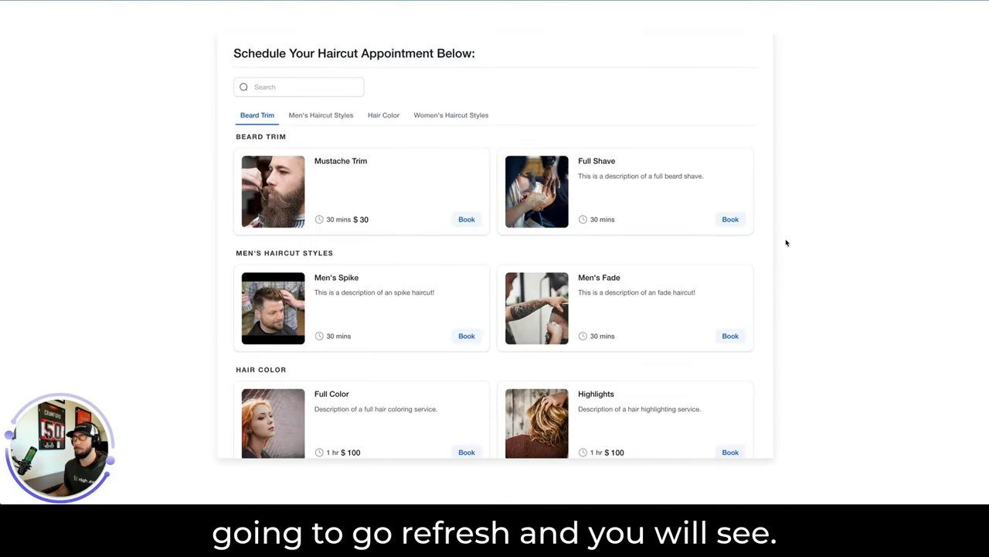
key("ctrl+r")
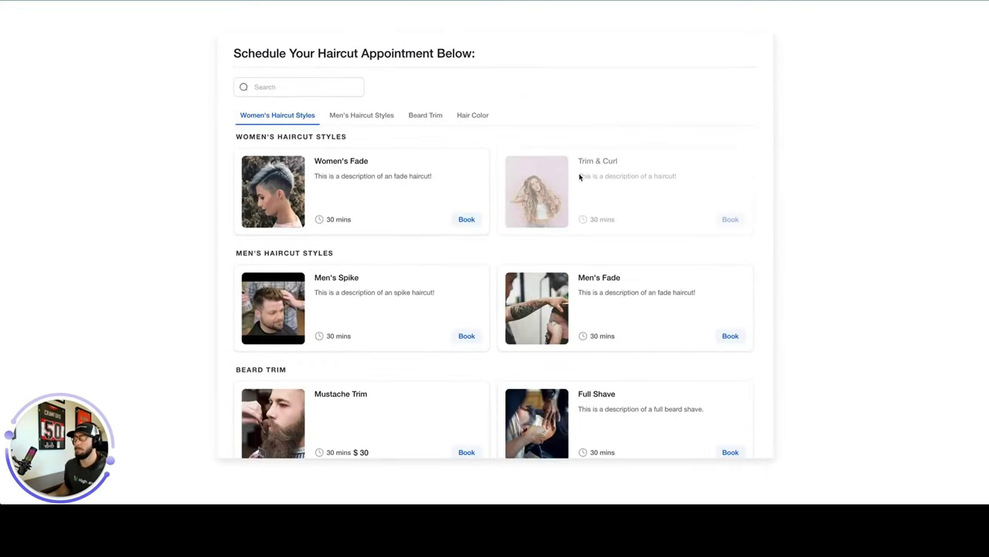
scroll(514, 259, "down", 1)
scroll(514, 259, "down", 1)
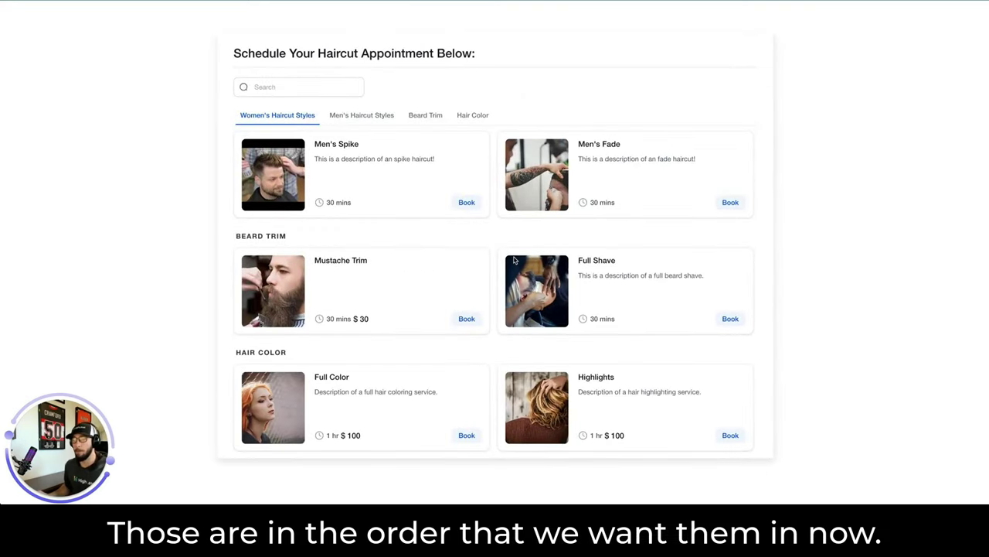
scroll(514, 261, "up", 2)
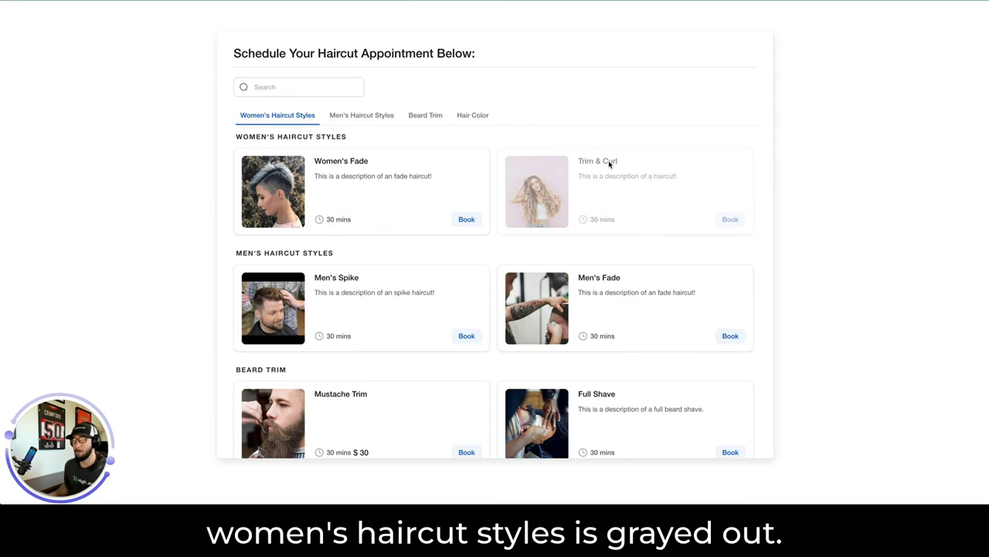
Check the Rooms and Equipments lists, finding the Hair Curler (quantity 1) tied to Trim & Curl.
left_click(716, 219)
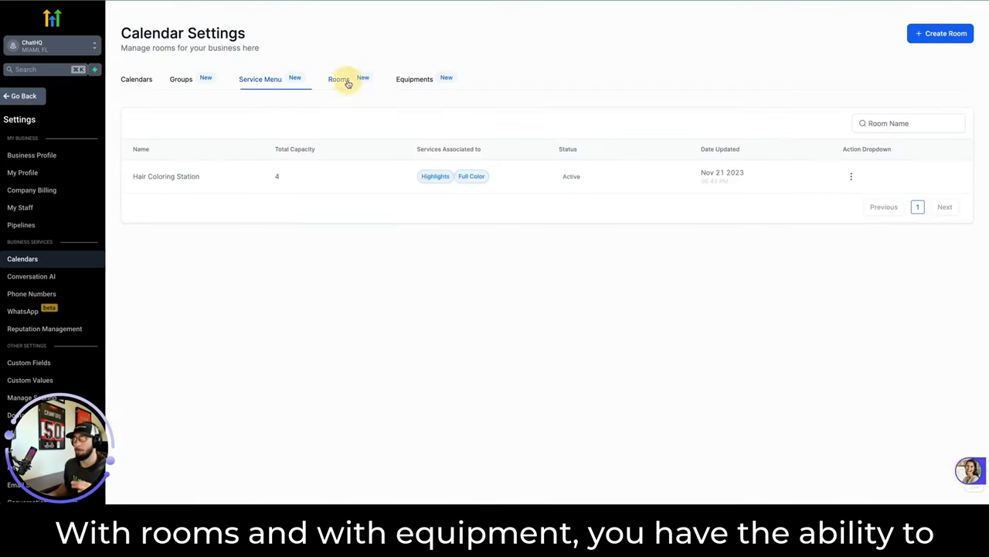
left_click(342, 81)
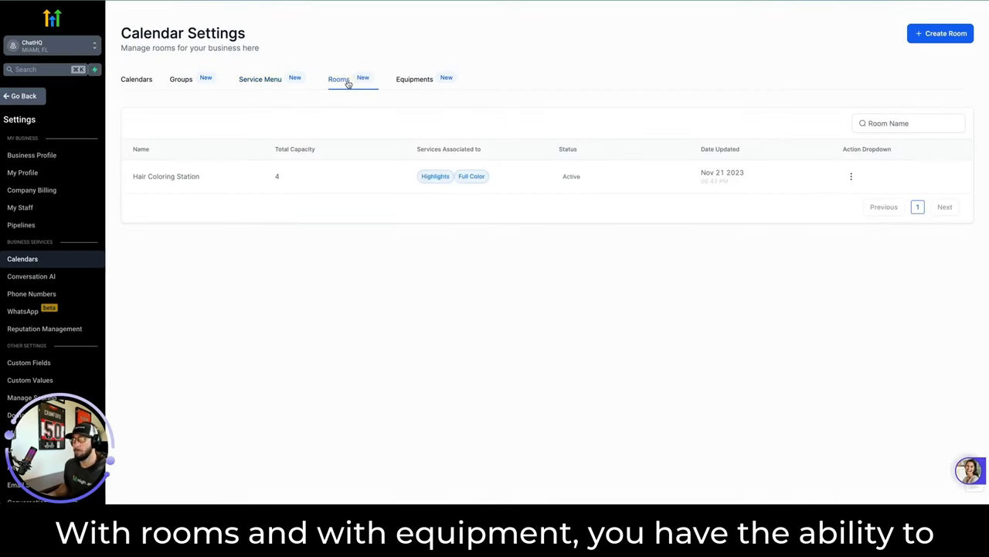
left_click(425, 80)
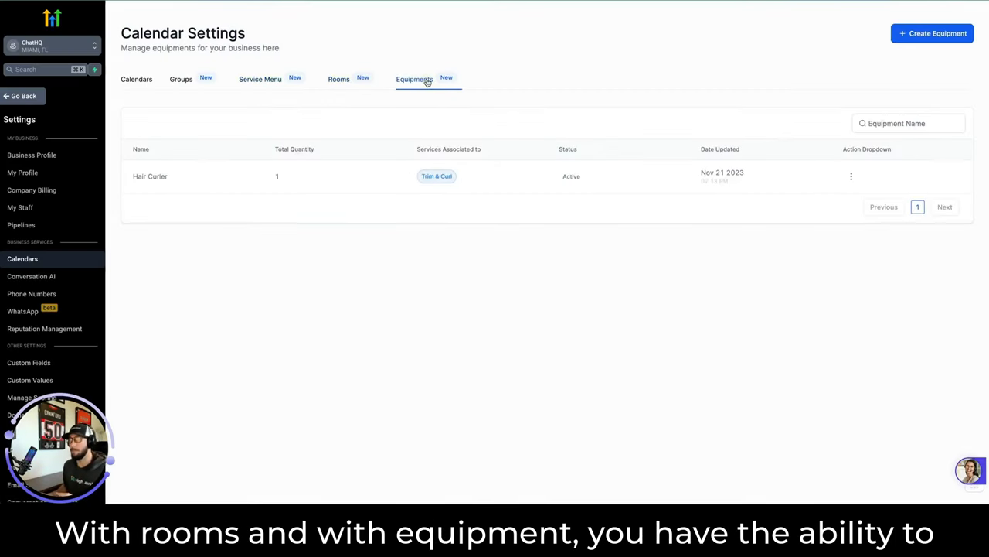
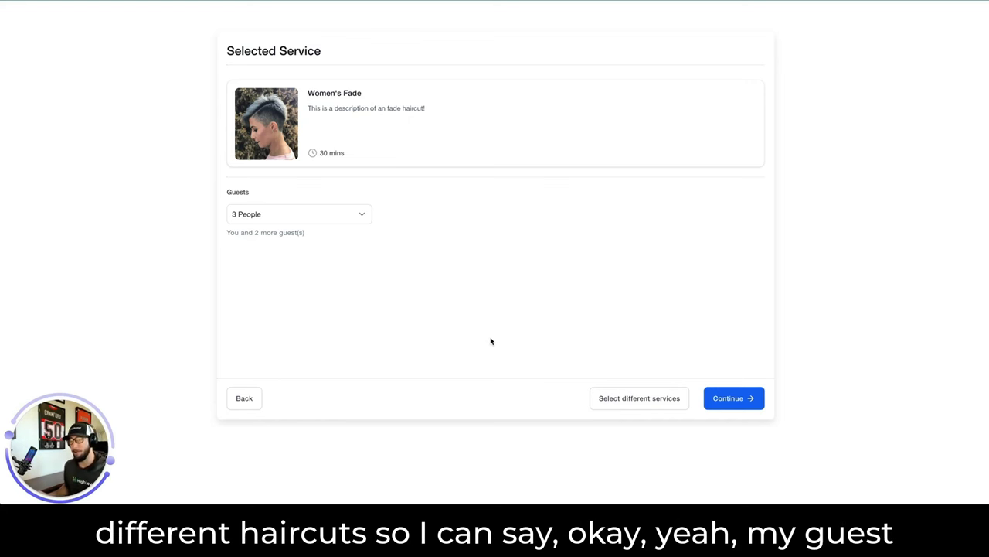
Book Men's Spike for Guest 2 and Mustache Trim for Guest 3, then confirm the $30 three-guest summary.
left_click(606, 399)
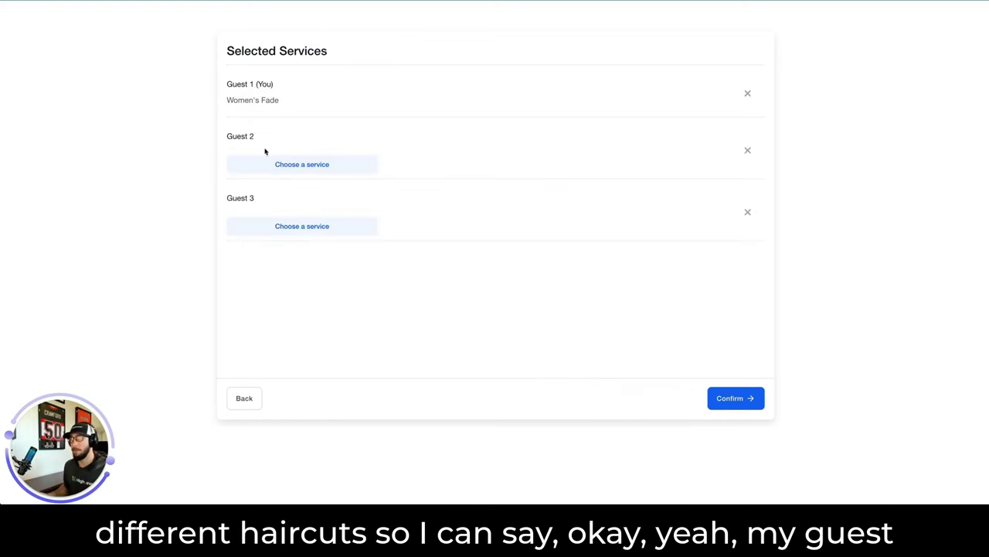
left_click(312, 166)
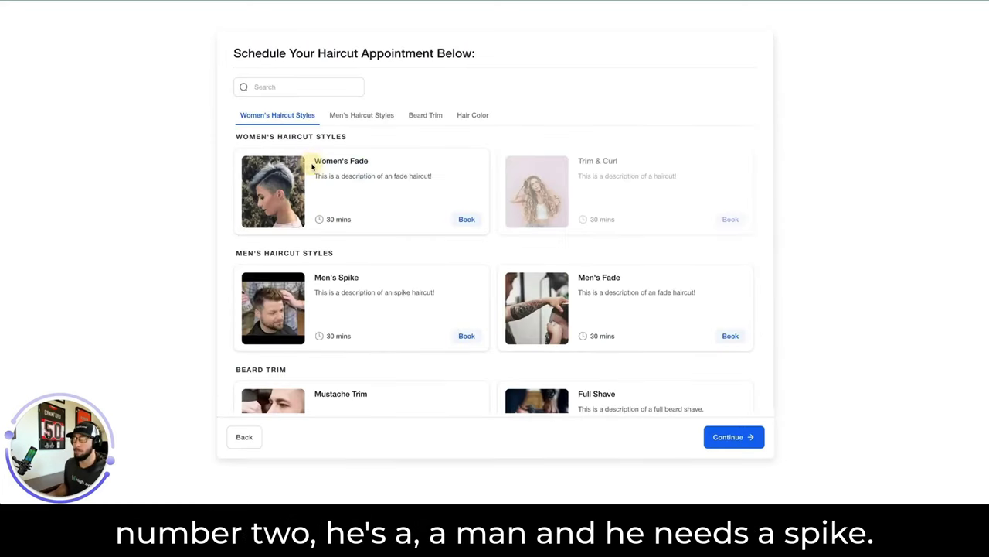
left_click(467, 337)
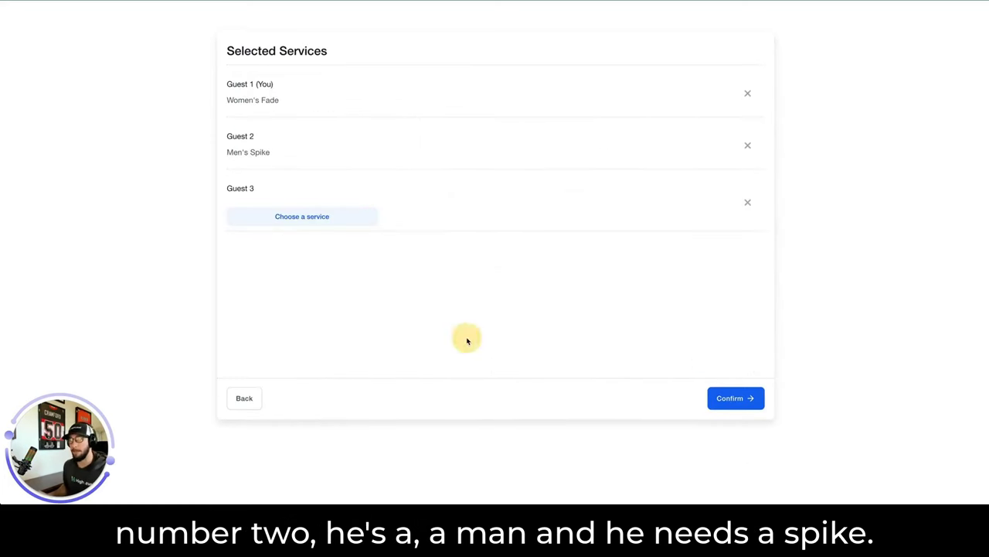
left_click(313, 217)
scroll(409, 309, "down", 2)
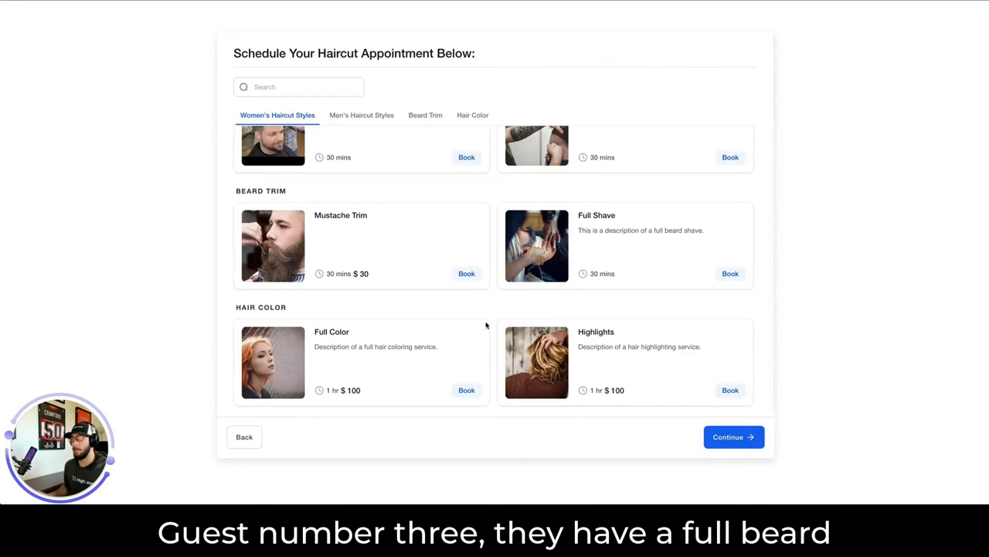
left_click(470, 274)
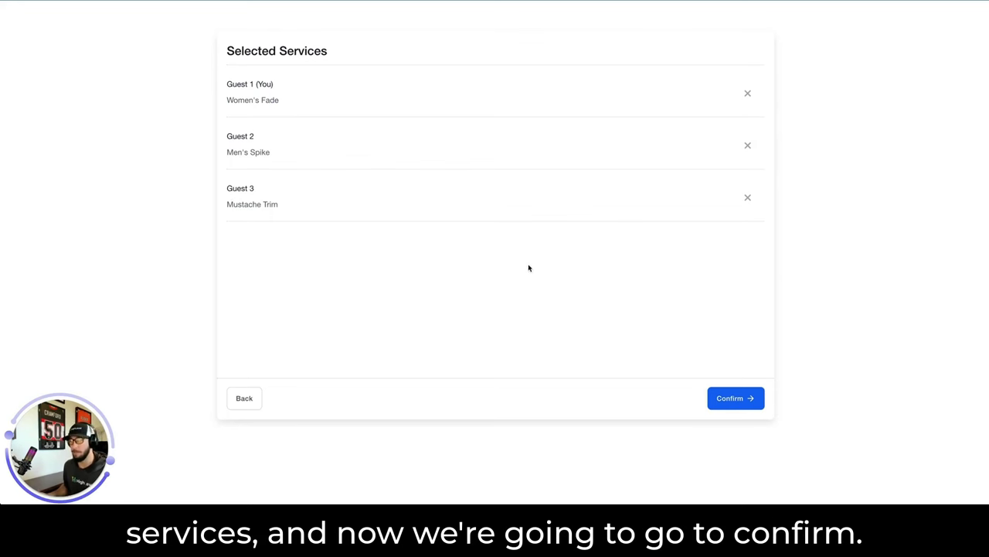
left_click(732, 400)
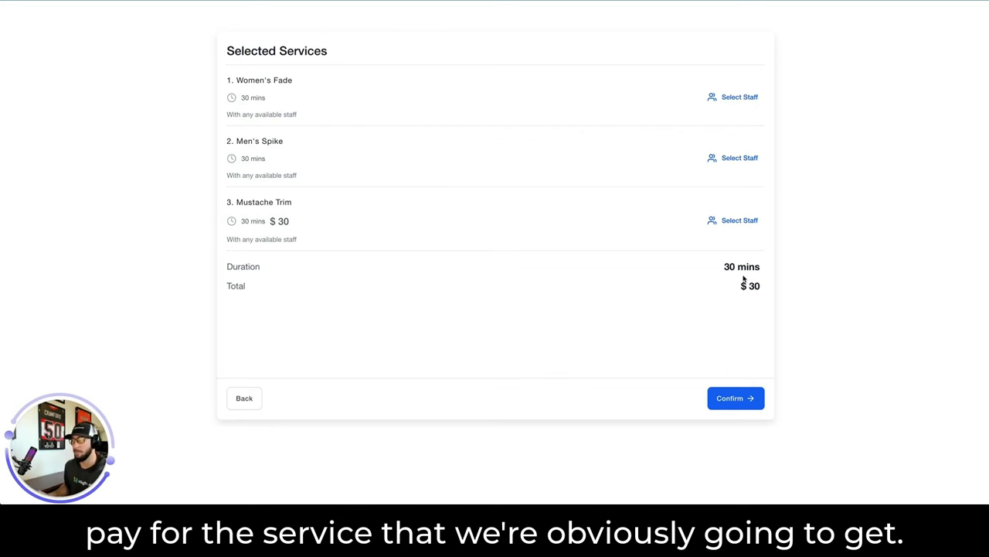
Assign a specific staff member to each of Women's Fade, Men's Spike and Mustache Trim.
left_click(739, 99)
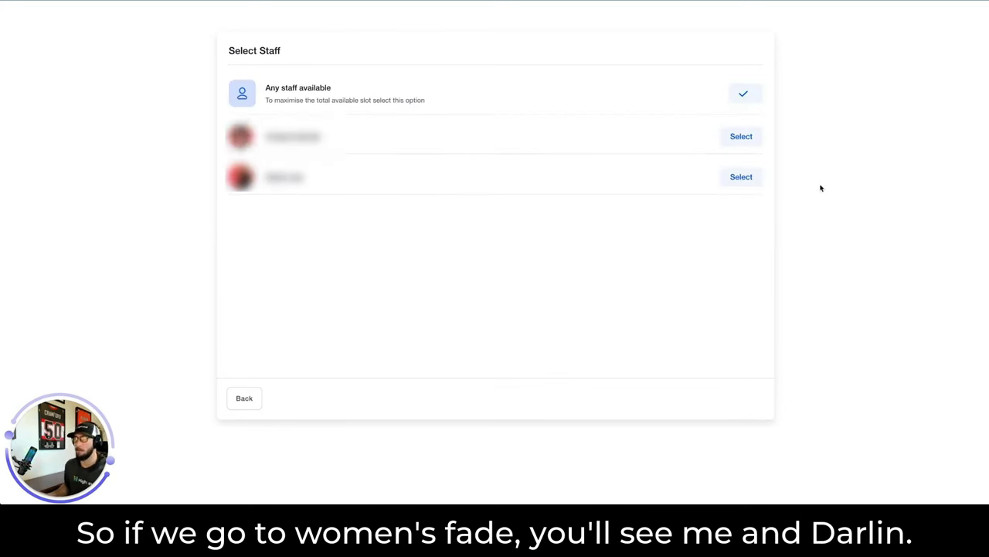
left_click(737, 177)
left_click(734, 163)
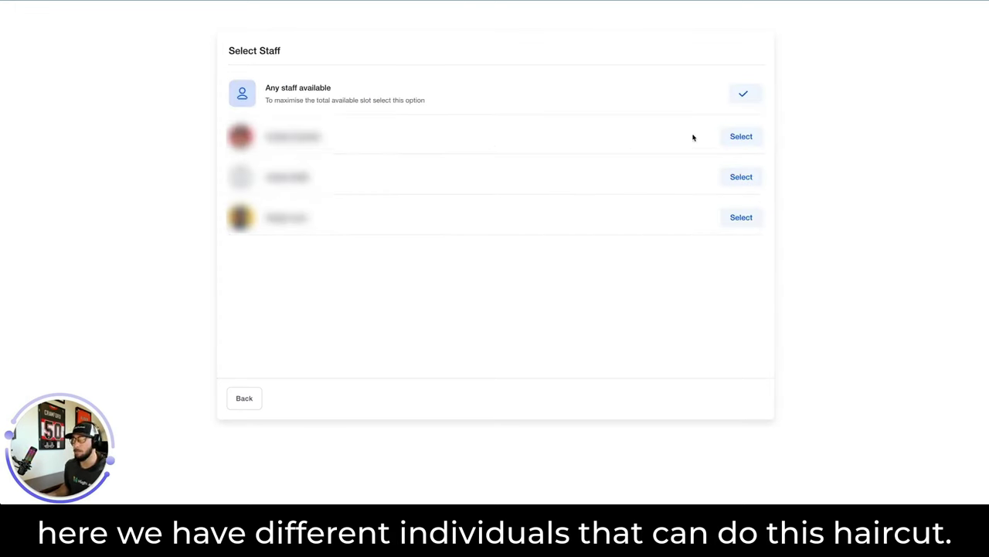
left_click(740, 137)
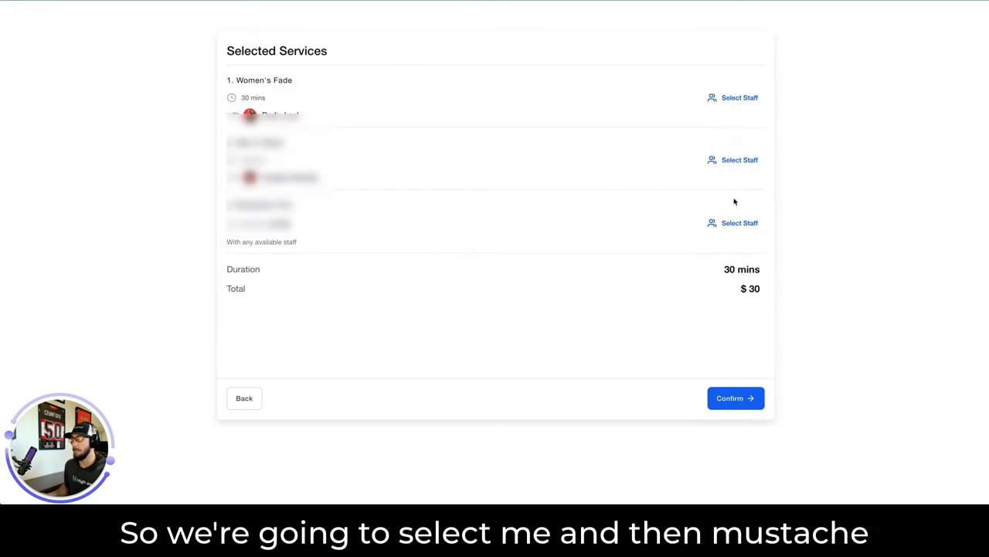
left_click(736, 223)
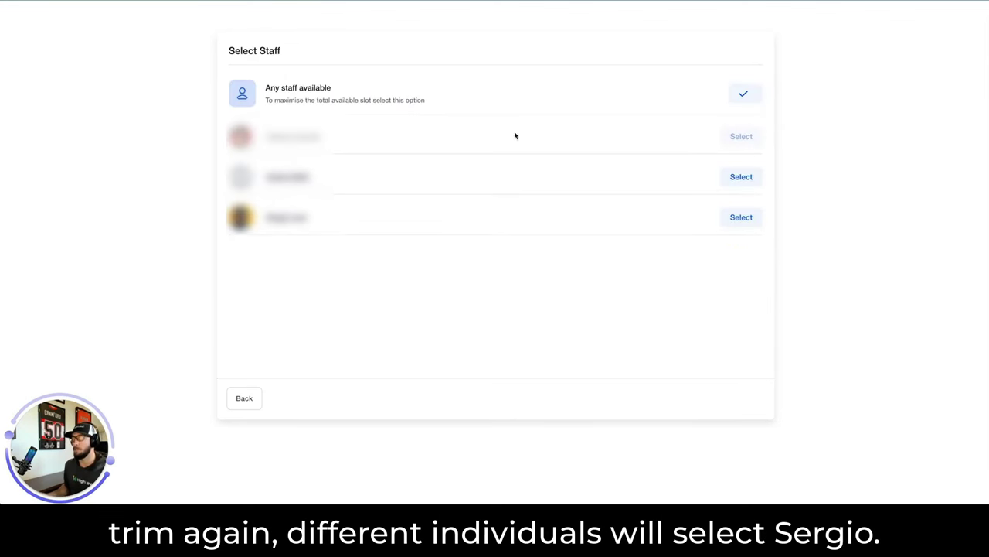
left_click(741, 217)
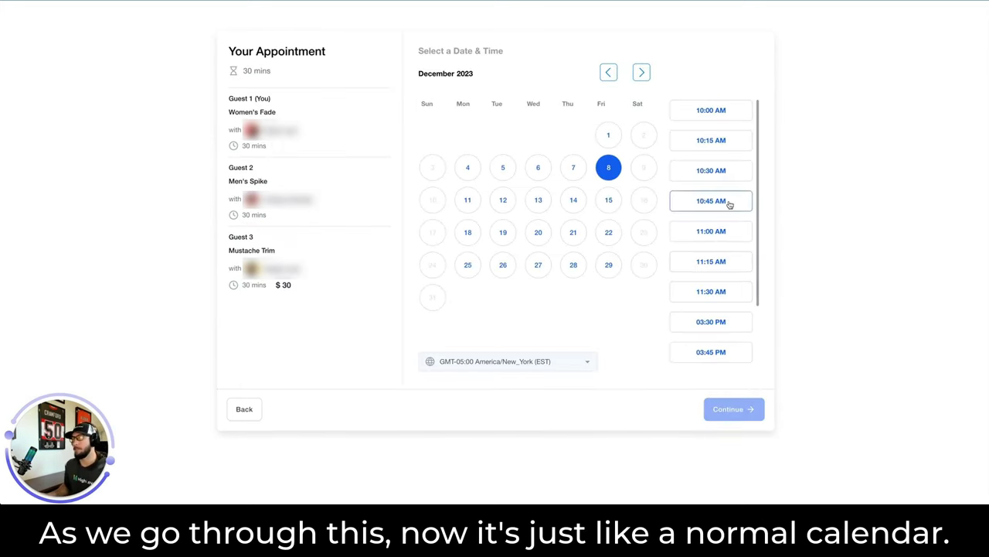
Take the 10:45 AM slot on Fri, Dec 8, 2023 and continue to the Enter Your Information form.
left_click(735, 207)
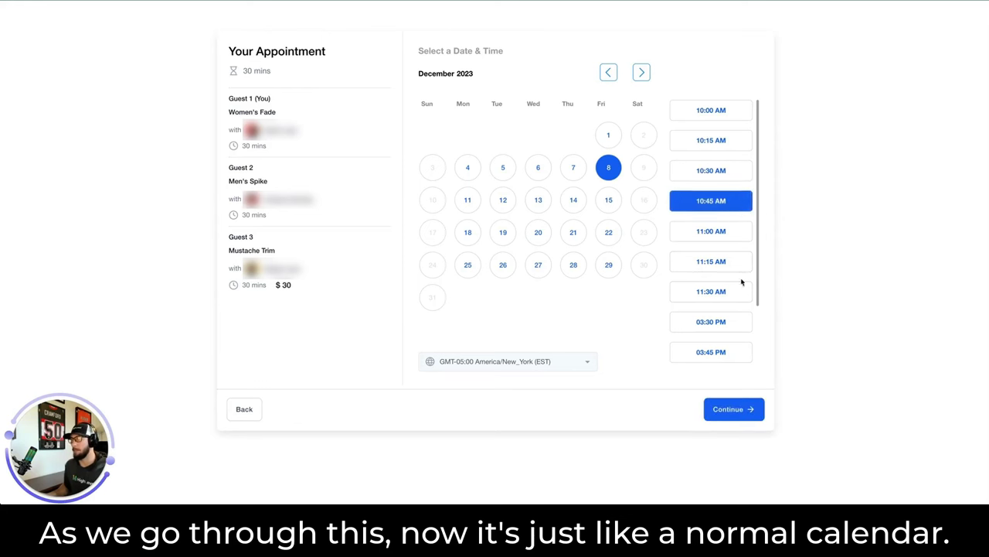
left_click(746, 409)
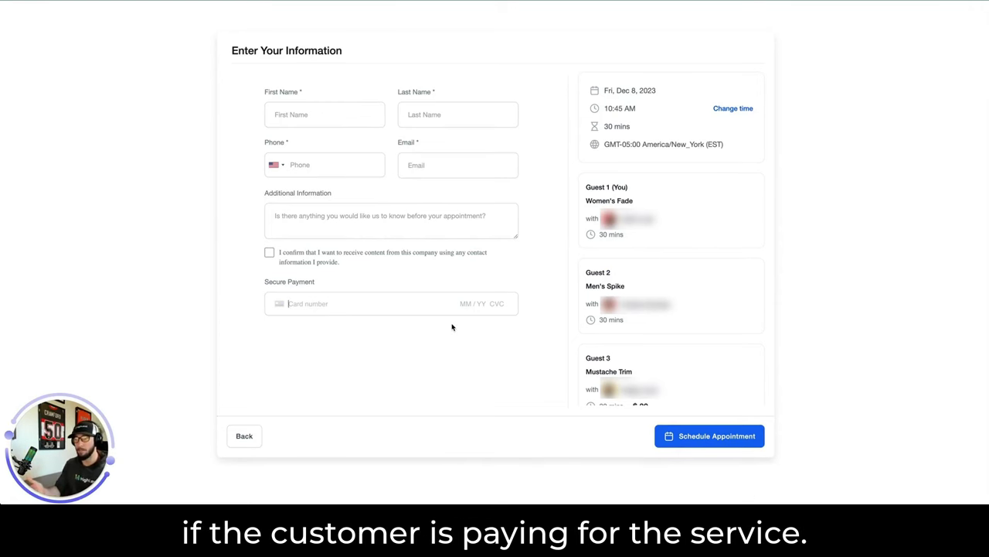
scroll(649, 254, "down", 2)
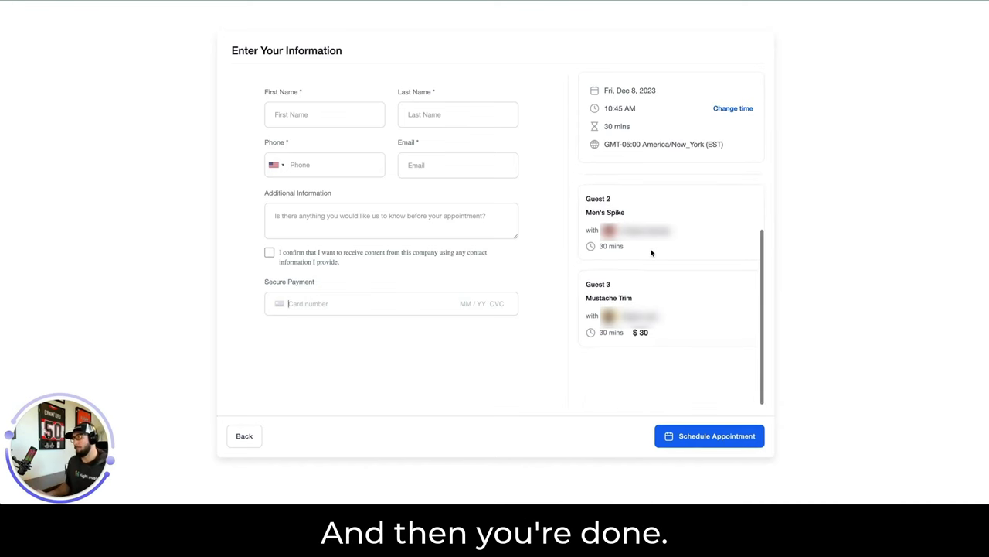
scroll(651, 253, "up", 2)
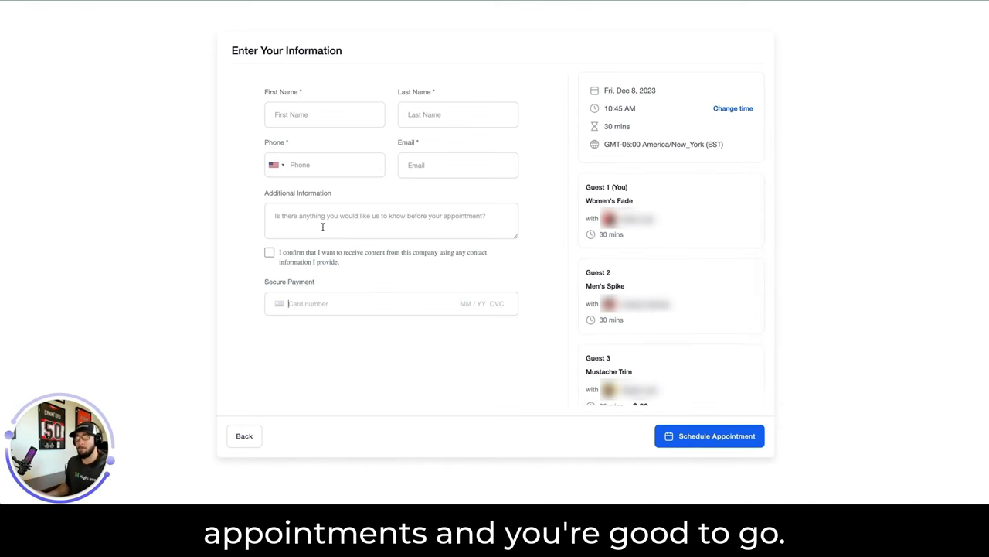